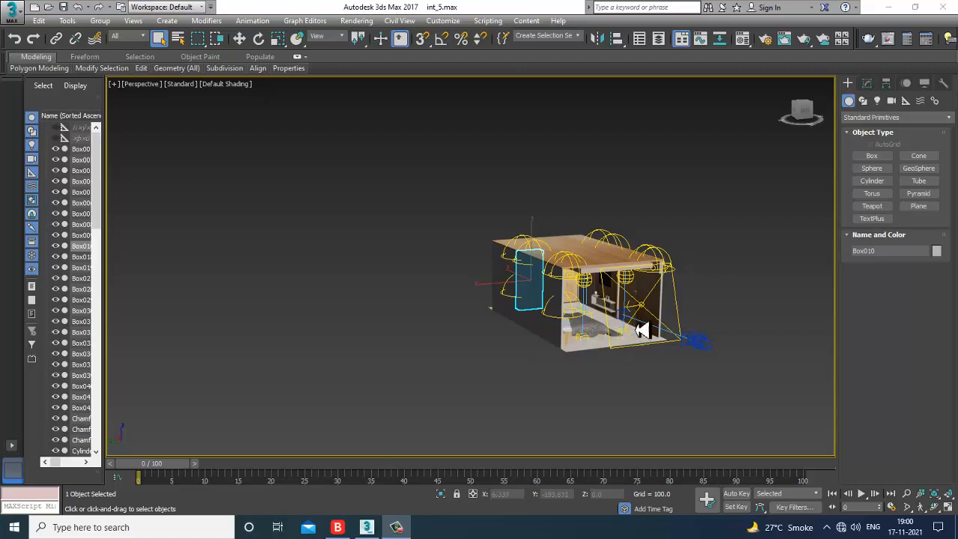
- Examine the bedroom interior through its open side, from the whole building in to the wardrobe, bed and shelves
middle_click_drag(637, 330, 611, 319, "alt")
scroll(598, 308, "up", 5)
middle_click_drag(556, 252, 571, 297)
scroll(569, 295, "up", 4)
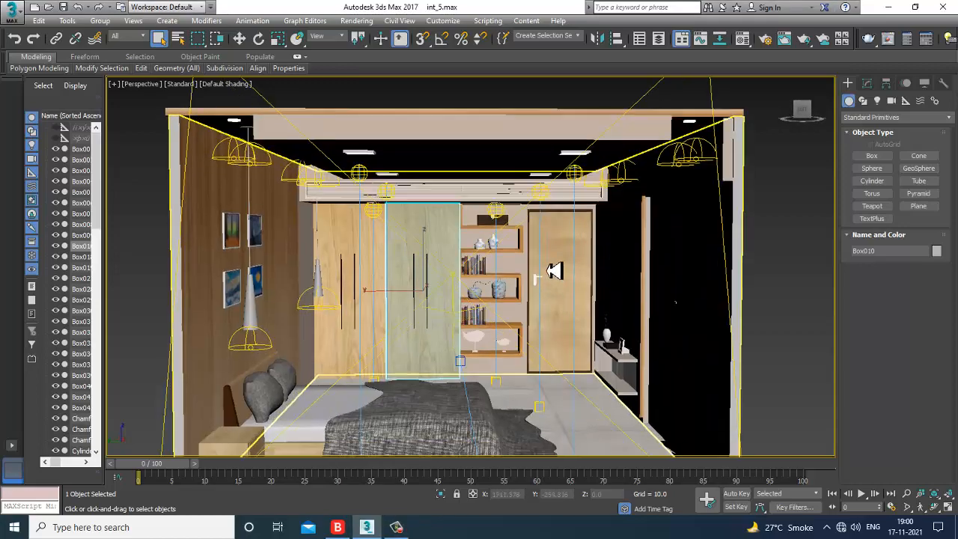
scroll(554, 271, "down", 6)
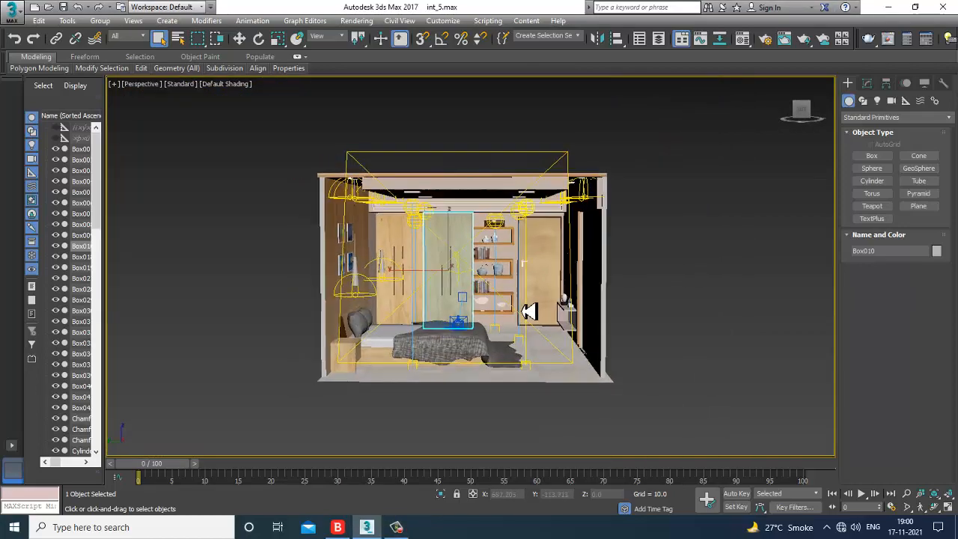
scroll(529, 311, "up", 6)
scroll(535, 314, "down", 5)
scroll(542, 320, "up", 5)
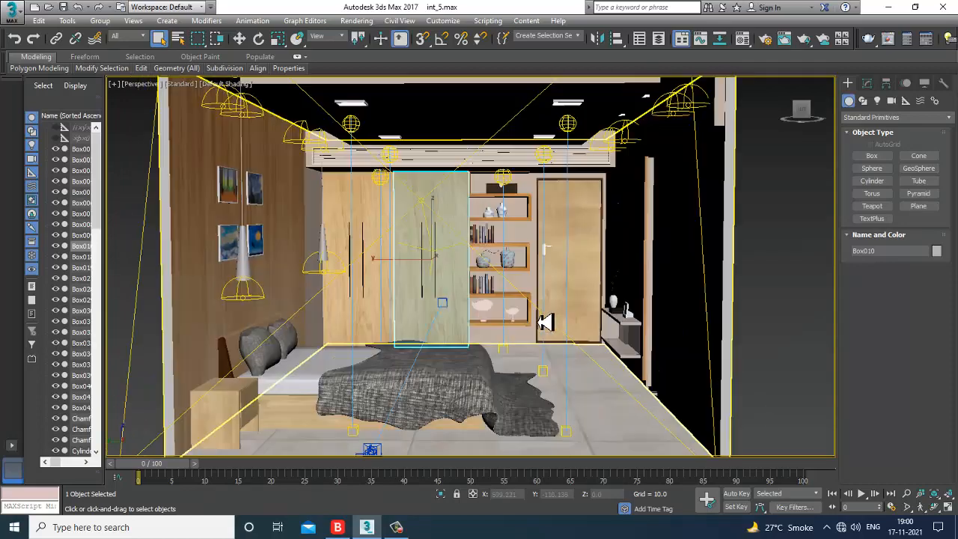
scroll(547, 322, "down", 6)
scroll(573, 299, "up", 5)
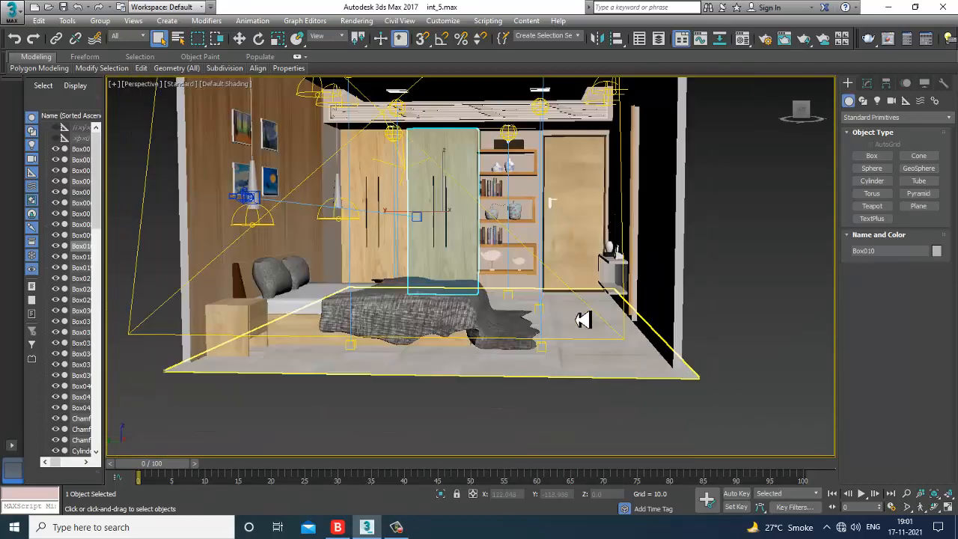
scroll(582, 320, "up", 3)
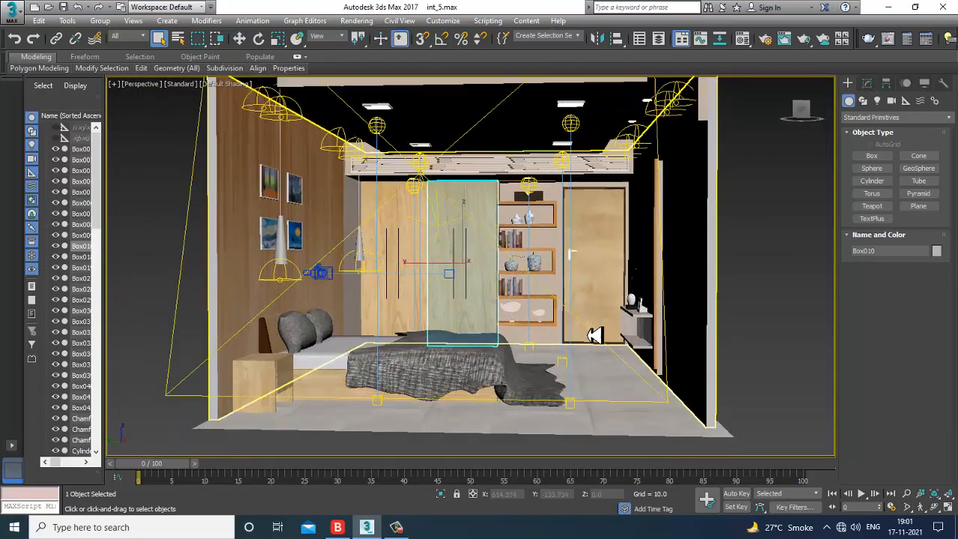
scroll(595, 334, "up", 1)
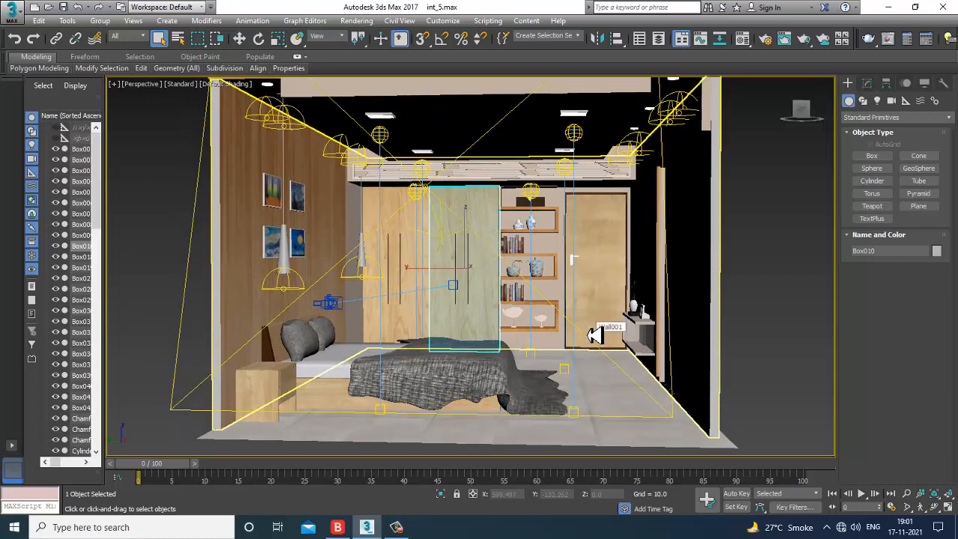
middle_click_drag(596, 335, 597, 385)
- Start saving the scene as a new file and browse to the inteee folder inside October 2021 on drive D
left_click(15, 22)
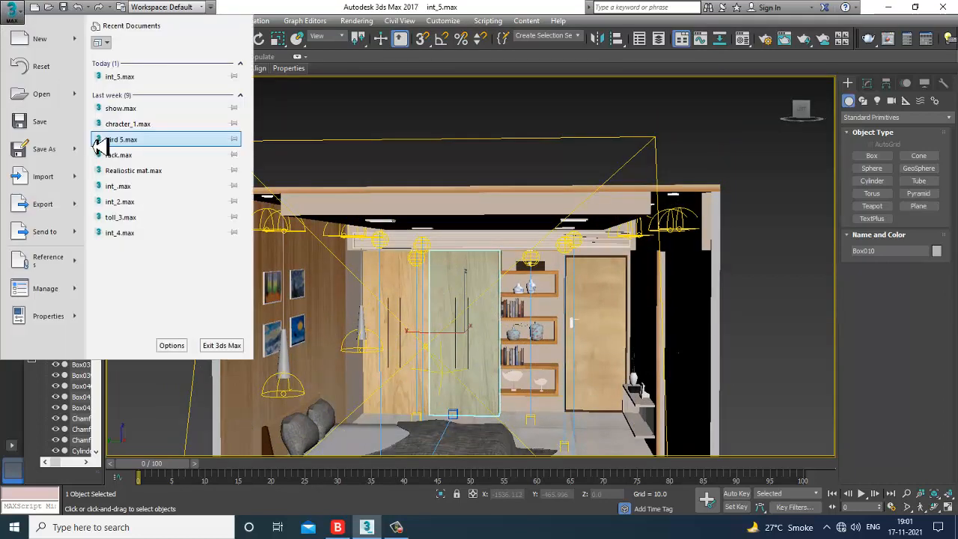
left_click(18, 149)
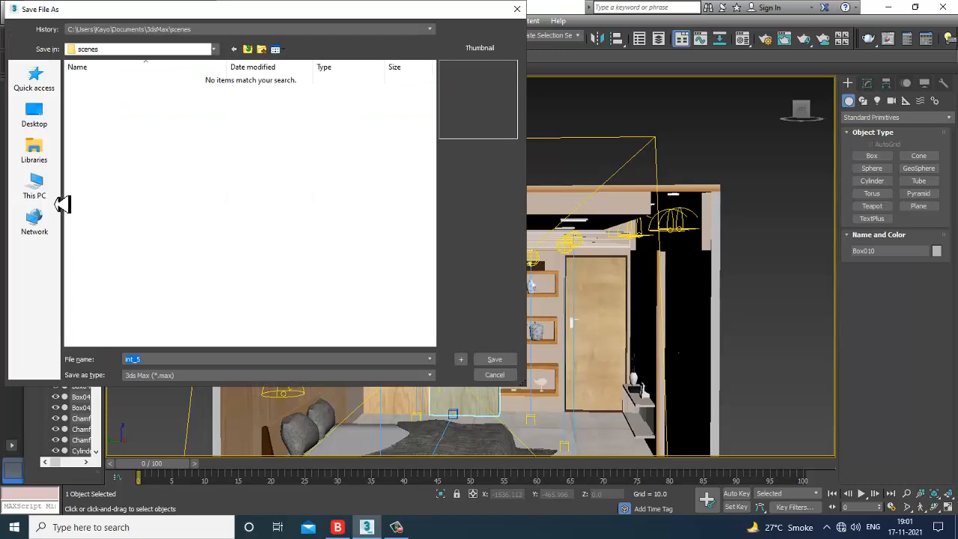
left_click(34, 191)
double_click(261, 210)
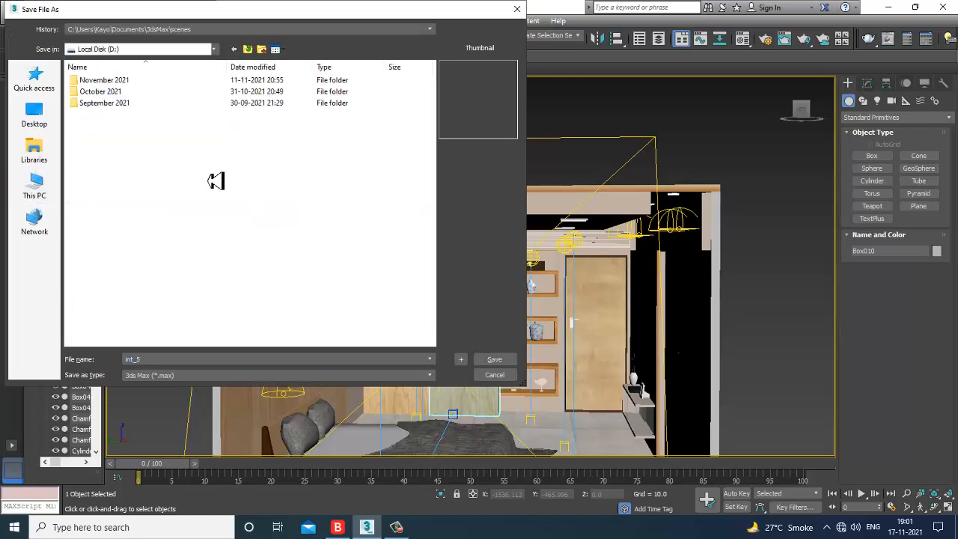
left_click(119, 95)
left_click(120, 95)
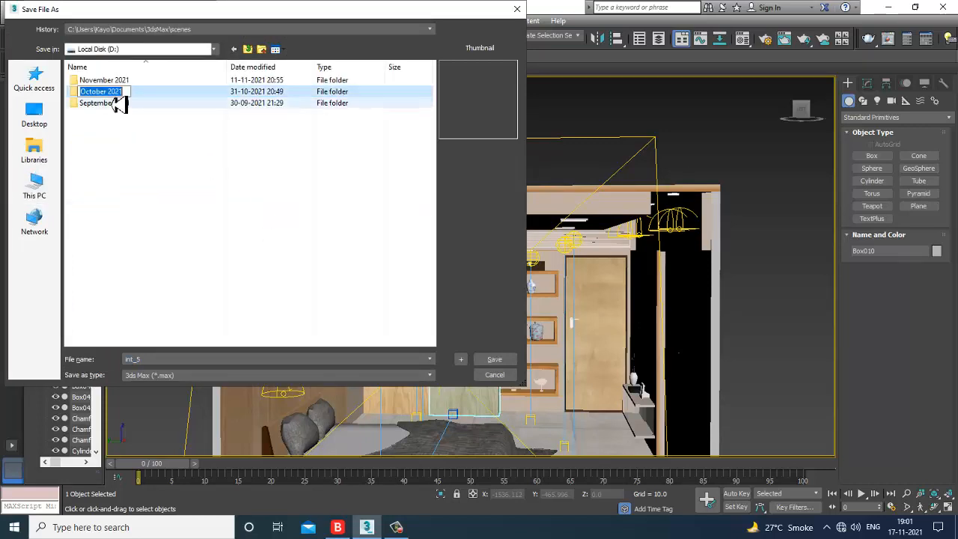
left_click(165, 97)
double_click(100, 91)
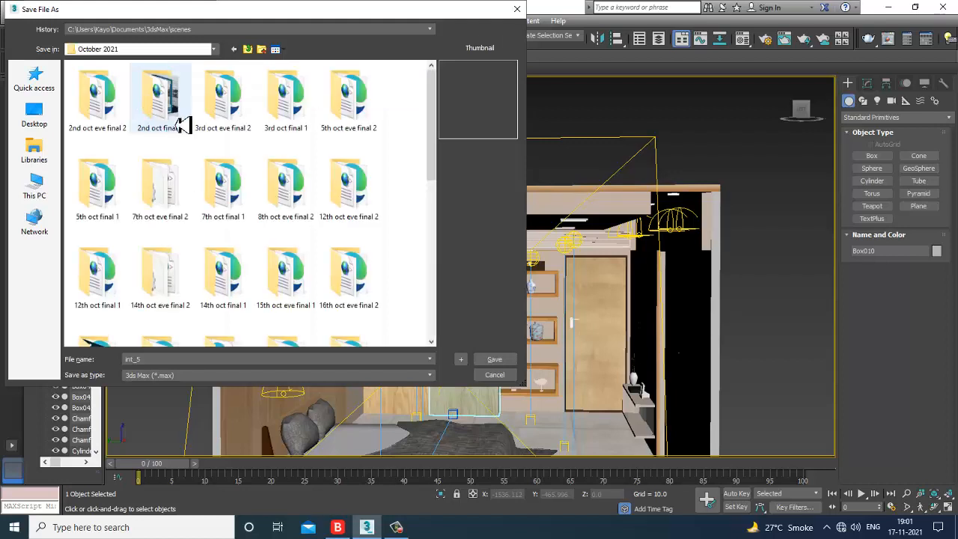
scroll(187, 123, "down", 5)
double_click(94, 304)
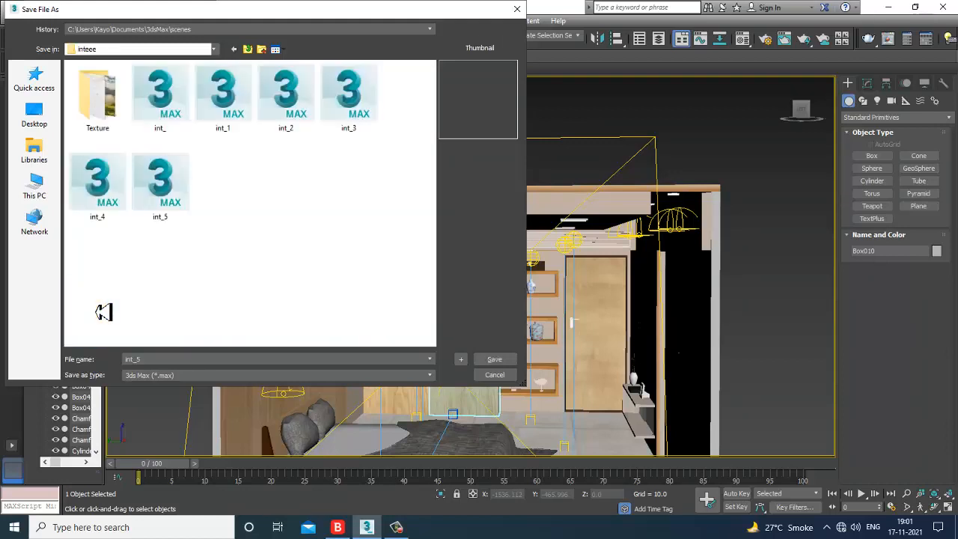
- Name the new scene file int_6, based on the existing int_5 name, and save it
left_click(173, 215)
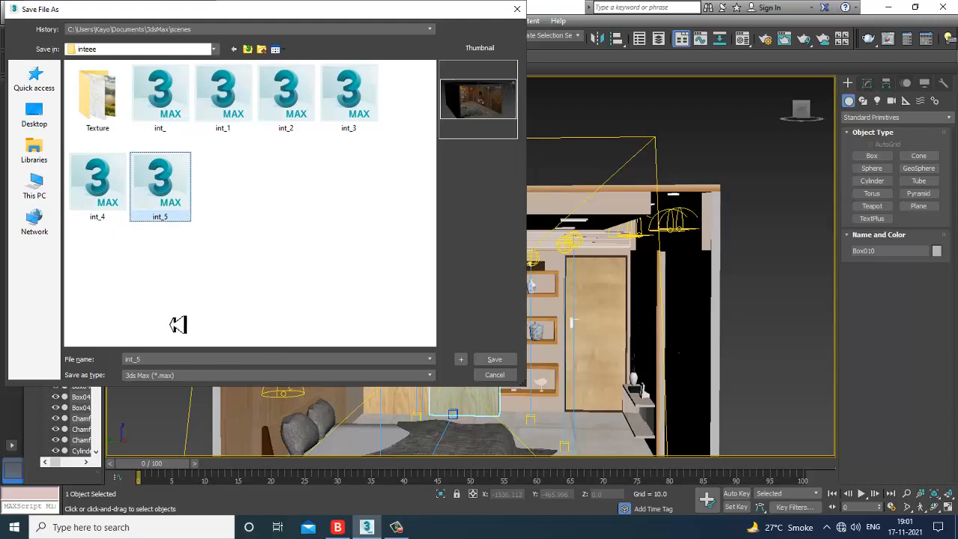
left_click(160, 363)
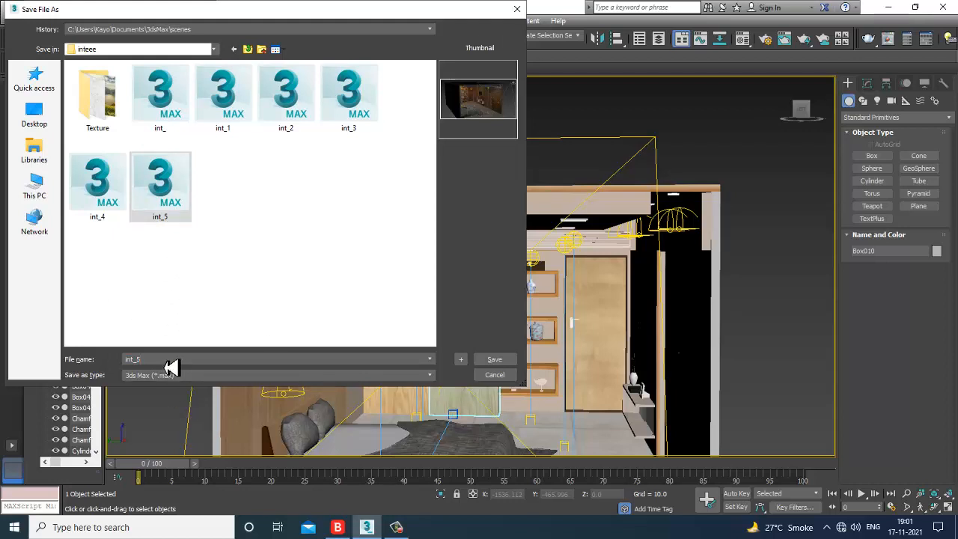
key("Return")
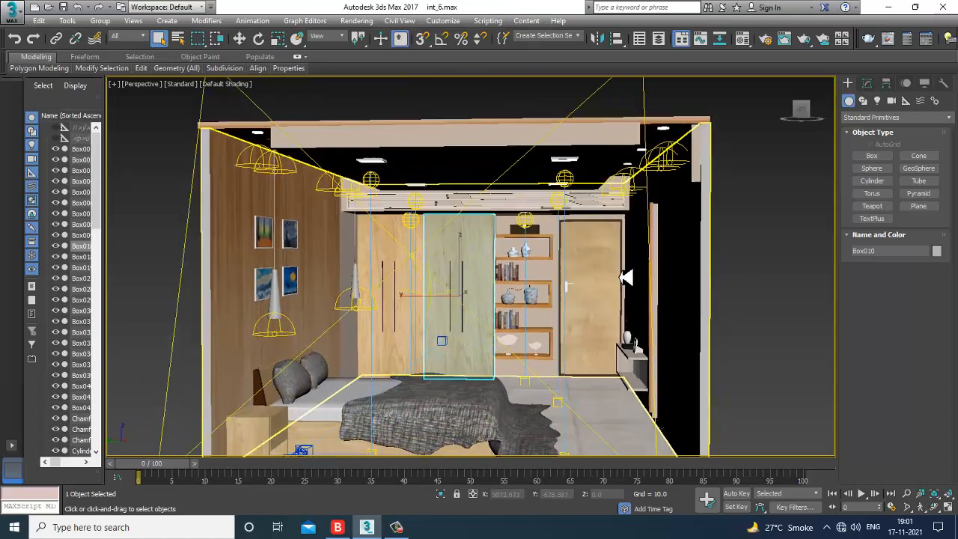
- Select every object in the scene and switch the material editor to Slate mode
middle_click_drag(621, 277, 624, 250)
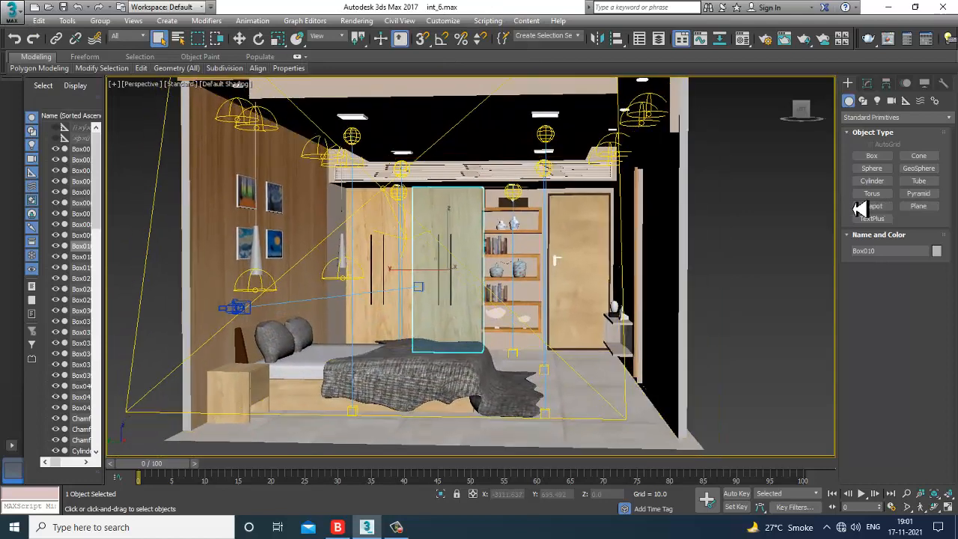
key("ctrl+a")
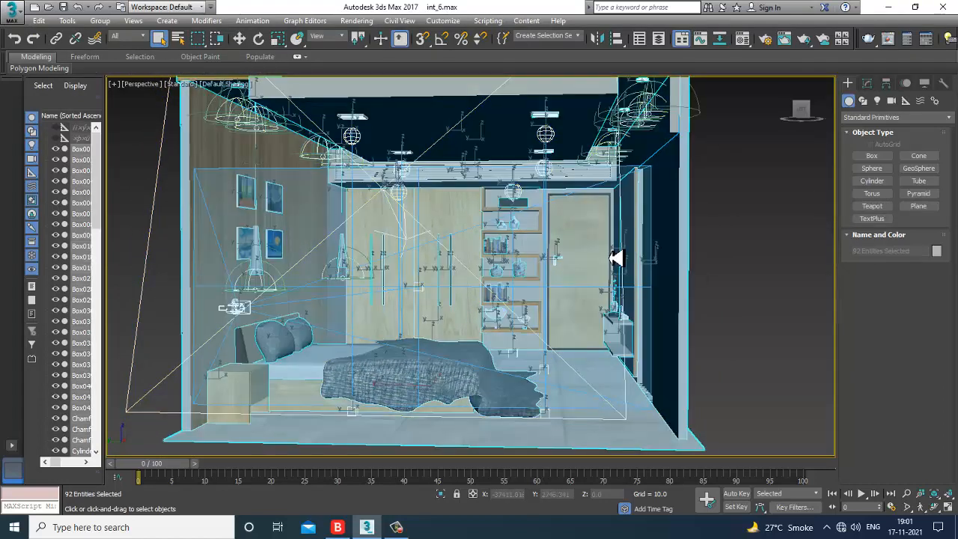
key("m")
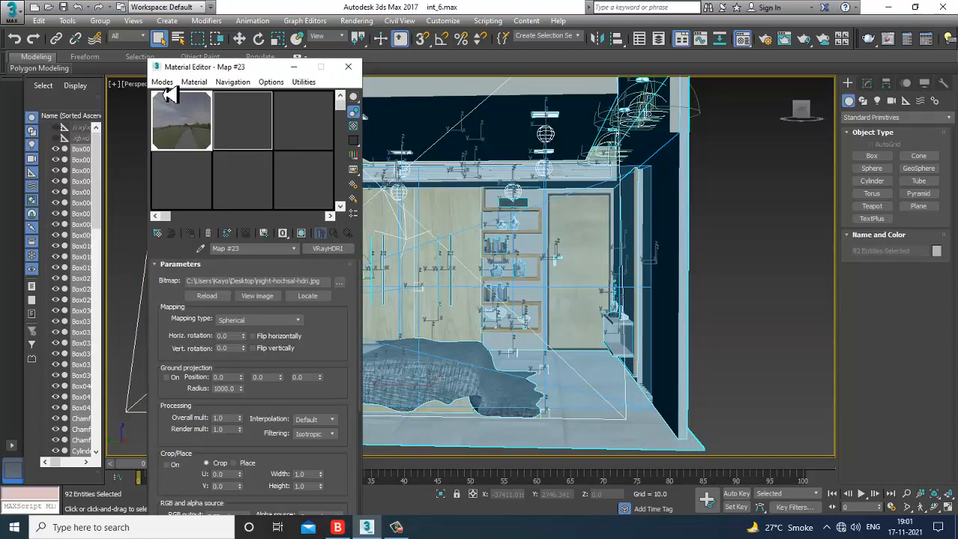
left_click(163, 81)
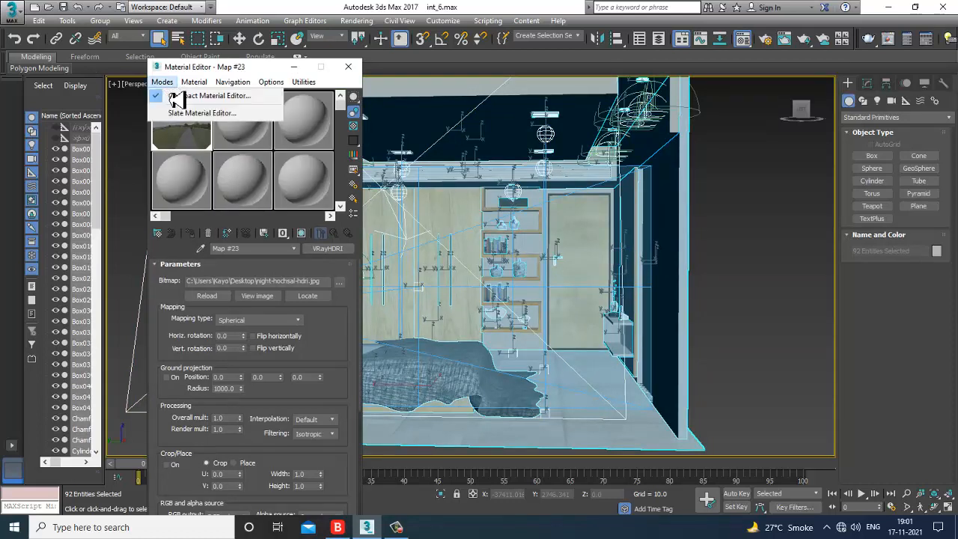
left_click(223, 123)
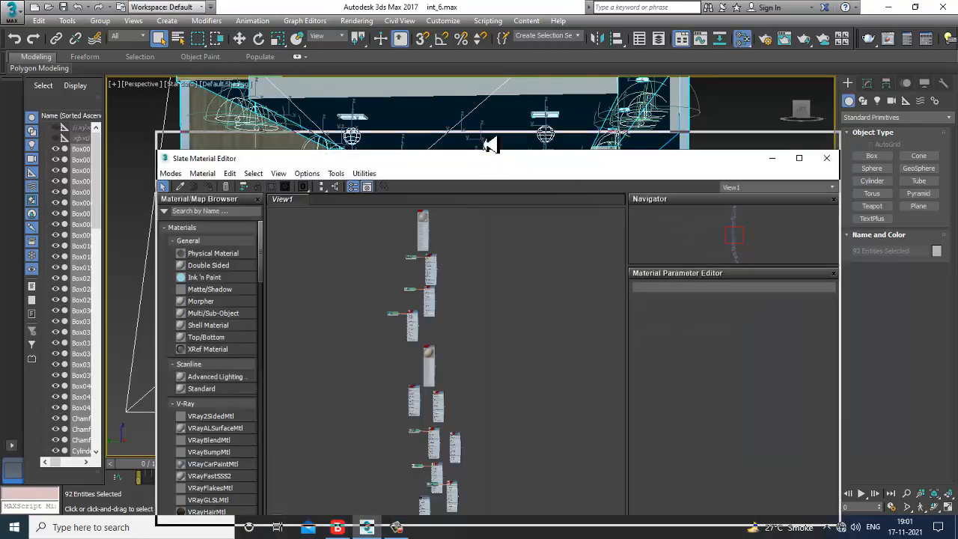
left_click_drag(490, 145, 480, 80)
- Add a VRayLightMtl material in the empty area below the existing nodes and open its parameters
middle_click_drag(477, 378, 470, 188)
middle_click_drag(468, 360, 456, 140)
middle_click_drag(472, 384, 453, 121)
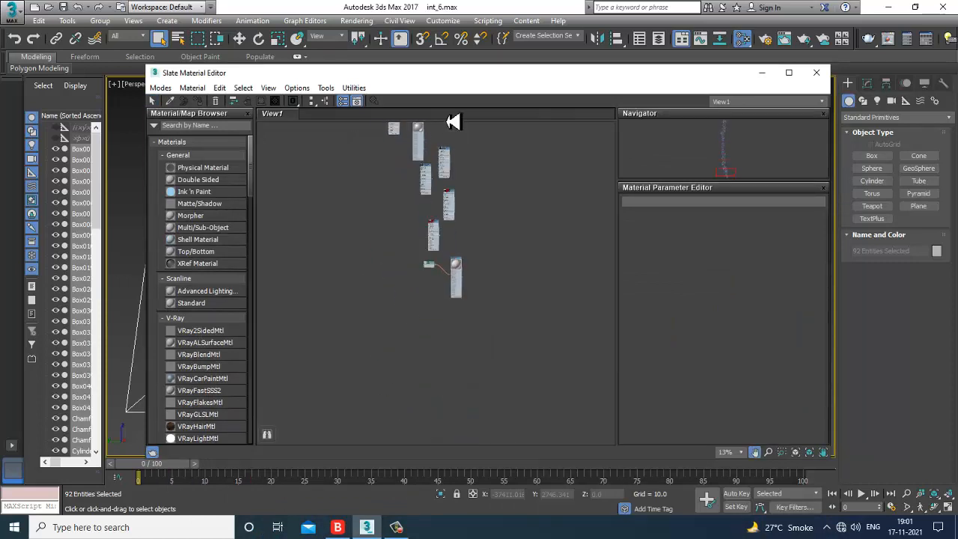
middle_click_drag(508, 408, 485, 334)
scroll(429, 241, "up", 3)
middle_click_drag(470, 203, 469, 166)
scroll(471, 248, "up", 1)
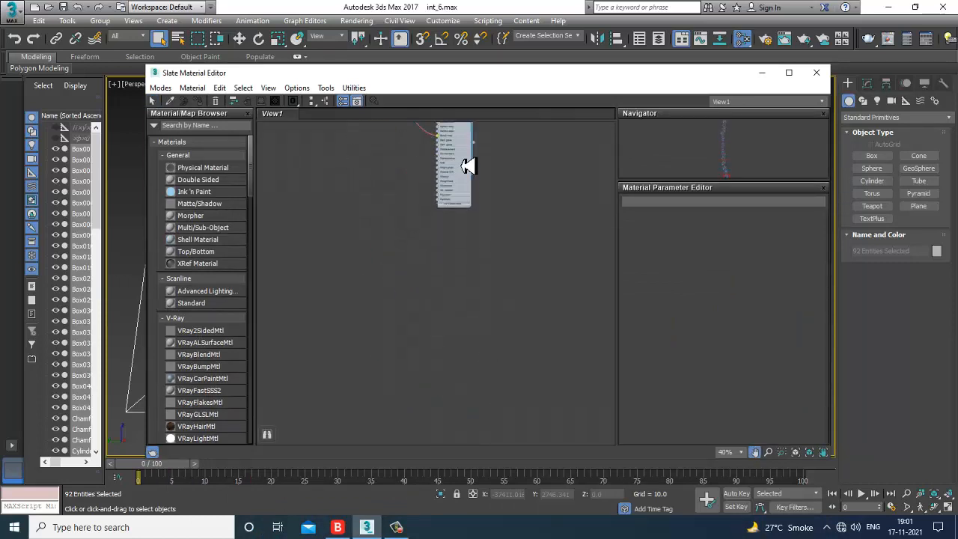
left_click_drag(253, 187, 423, 246)
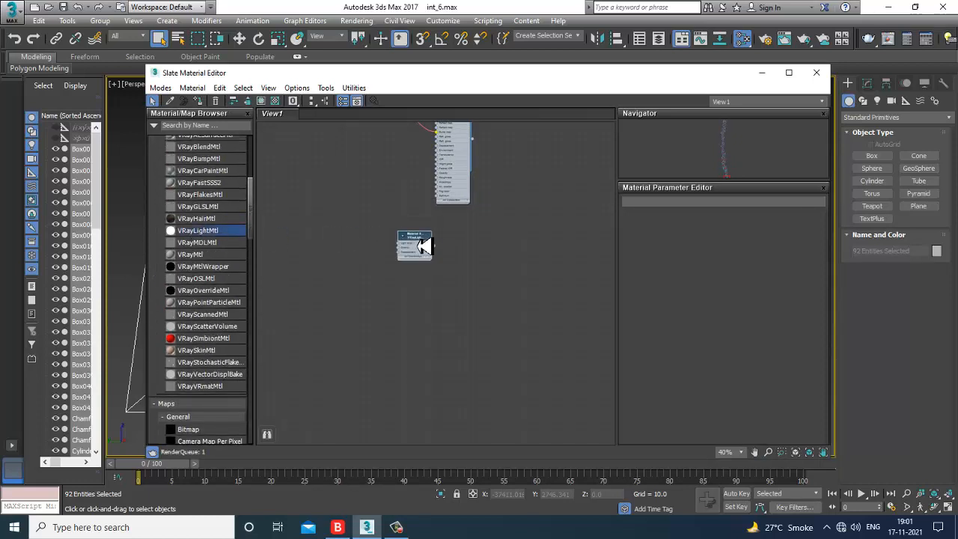
double_click(423, 246)
scroll(427, 247, "up", 5)
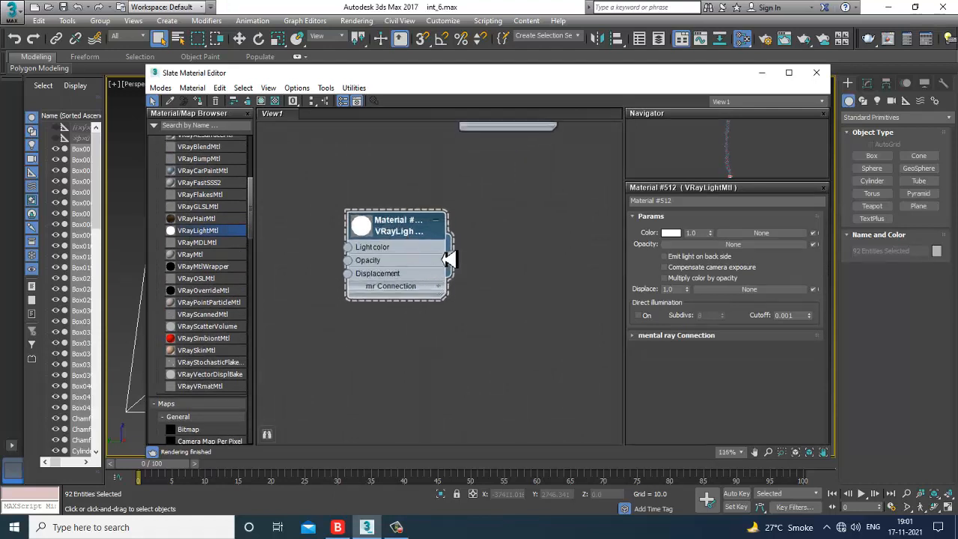
middle_click_drag(448, 258, 497, 250)
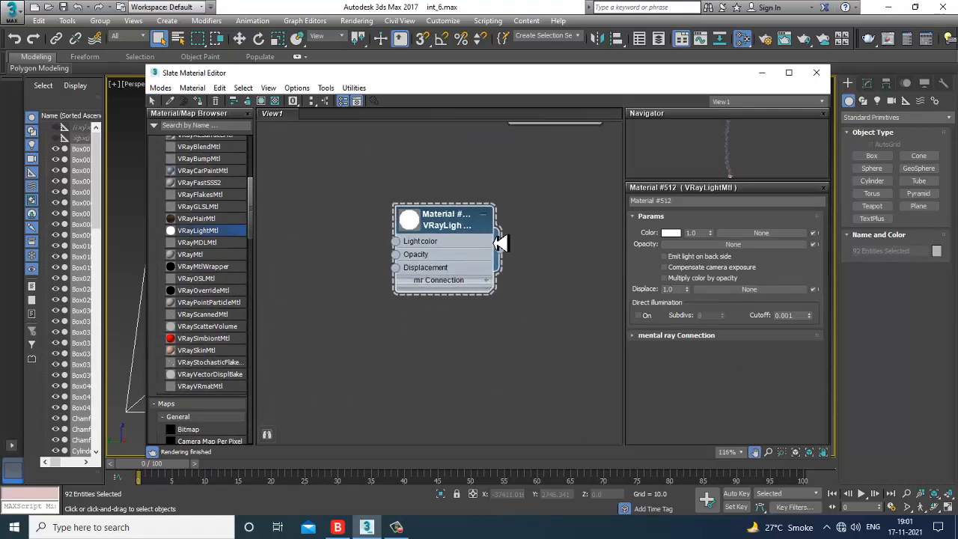
- Assign a VRayDirt map to the light material's color and set the dirt radius to 1024
left_click(762, 234)
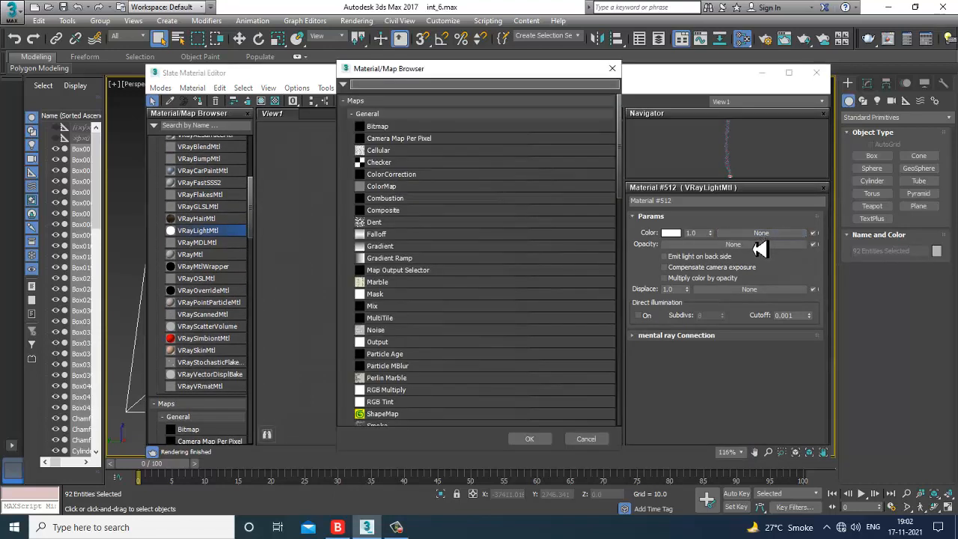
scroll(456, 311, "down", 1)
scroll(455, 310, "down", 6)
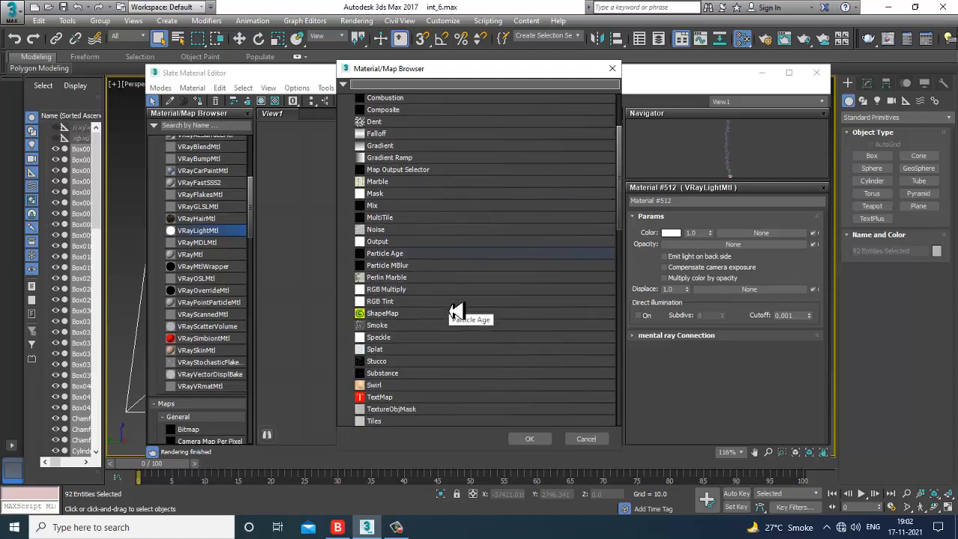
scroll(455, 311, "down", 2)
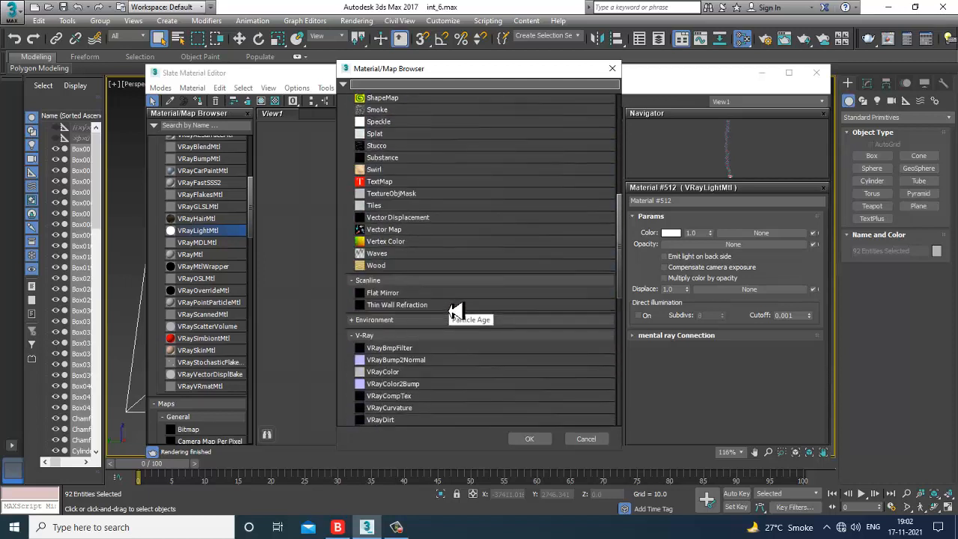
scroll(455, 310, "down", 2)
left_click(386, 366)
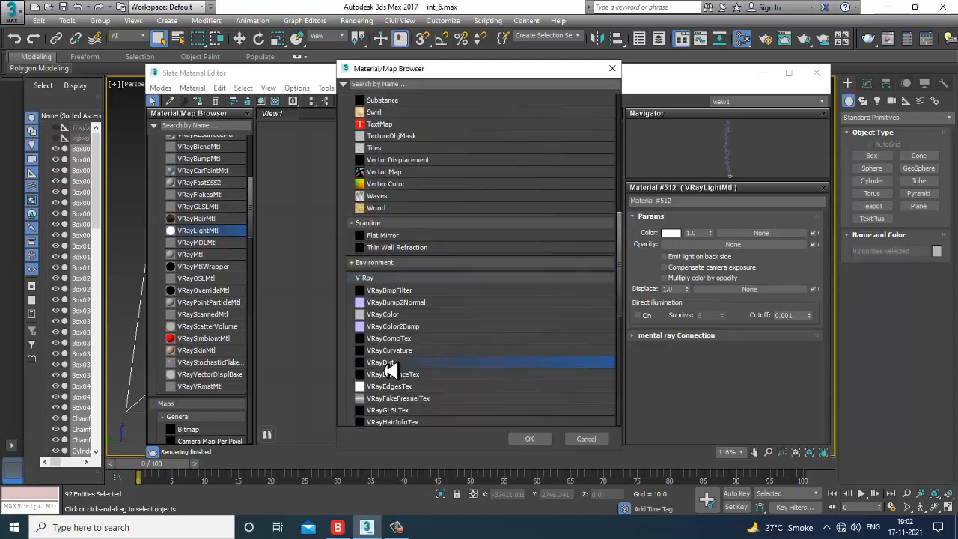
double_click(385, 364)
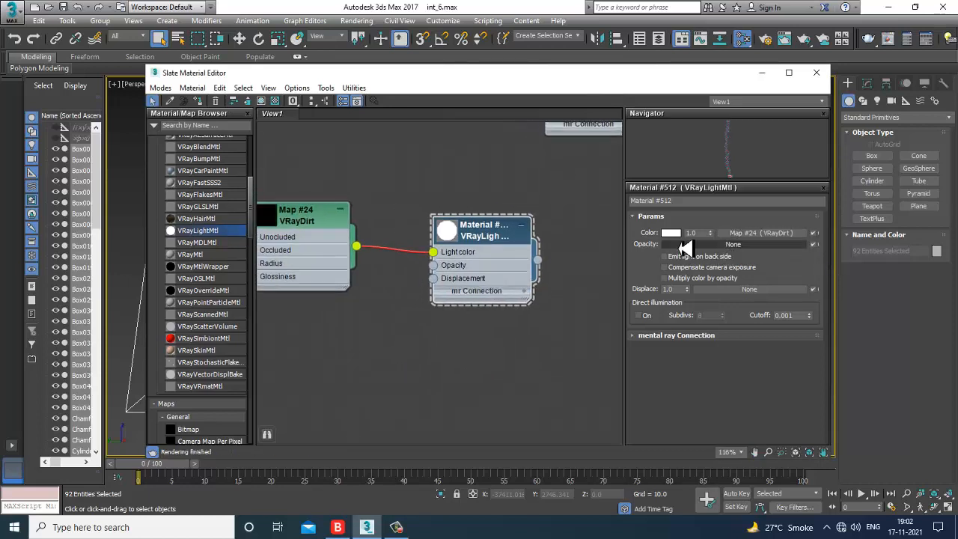
double_click(288, 243)
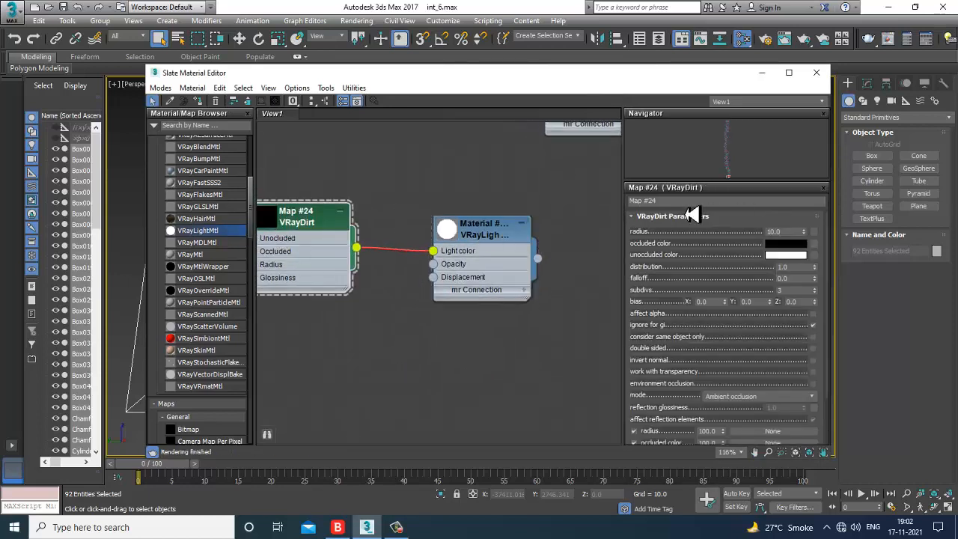
left_click(785, 231)
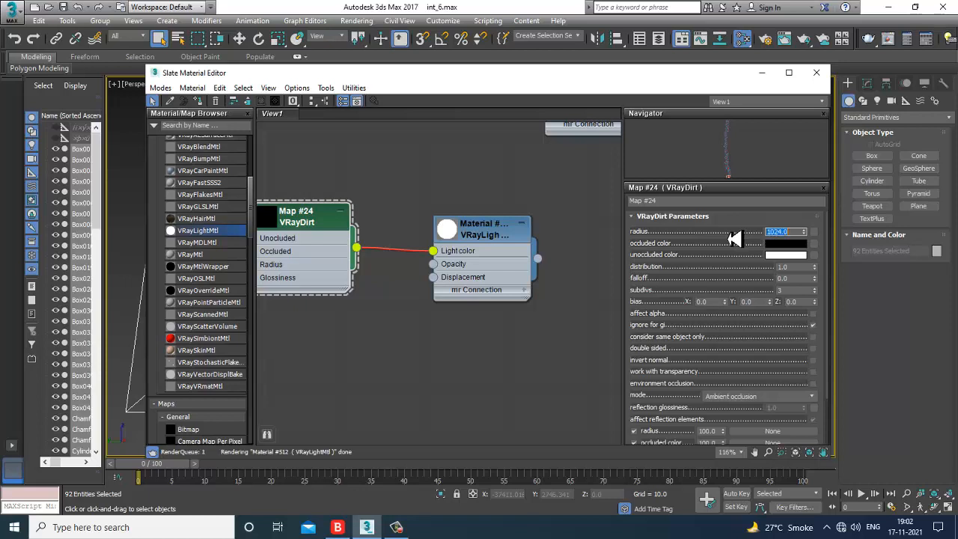
- Set the VRayLightMtl color multiplier to 8.0, assign the material to all selected objects, and minimize the material editor
double_click(486, 234)
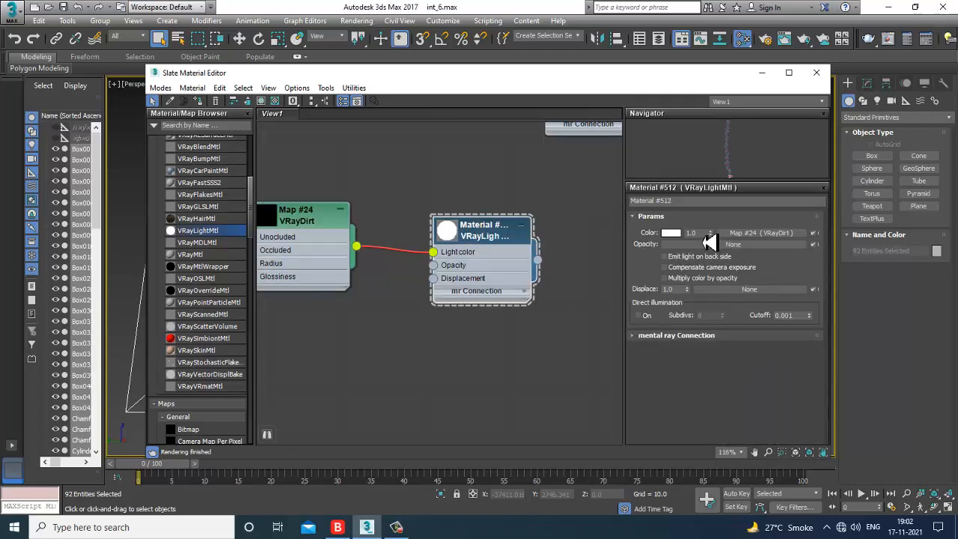
left_click(696, 232)
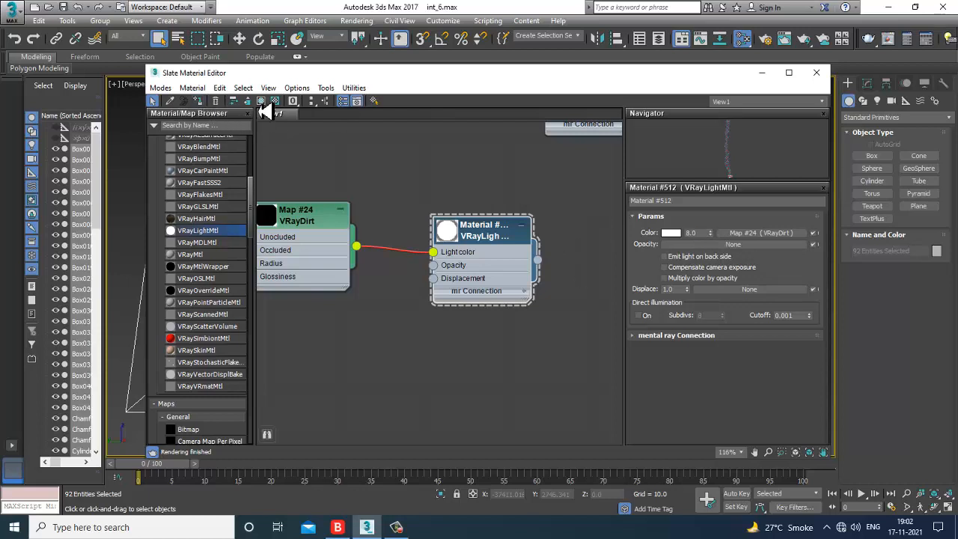
left_click(762, 72)
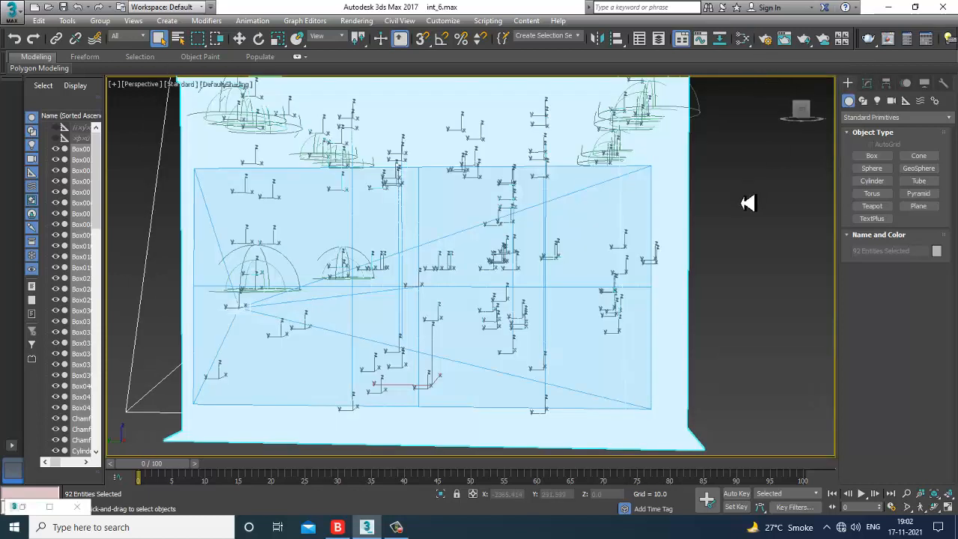
- Clear the selection, switch the viewport to the PhysCamera001 view and render the ambient occlusion pass
left_click(748, 203)
key("c")
left_click(357, 20)
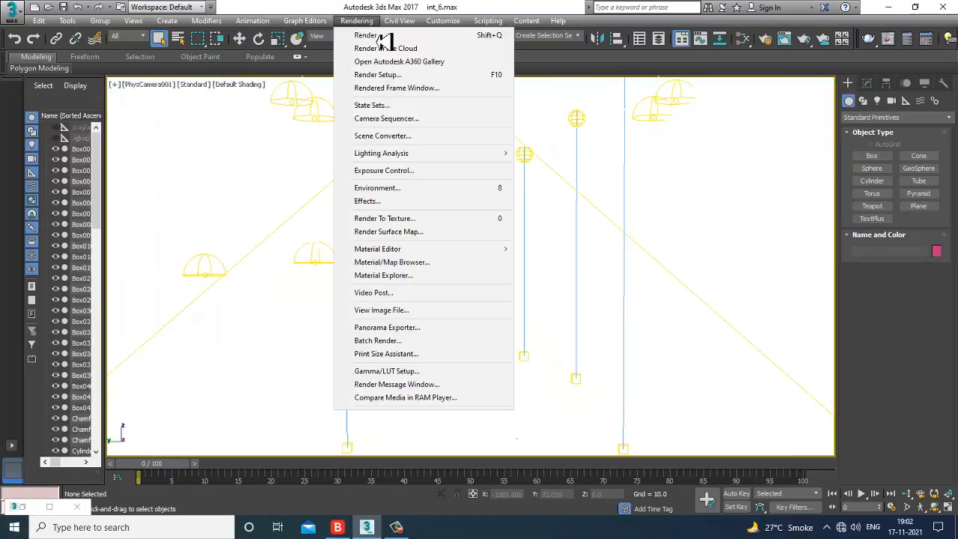
left_click(366, 35)
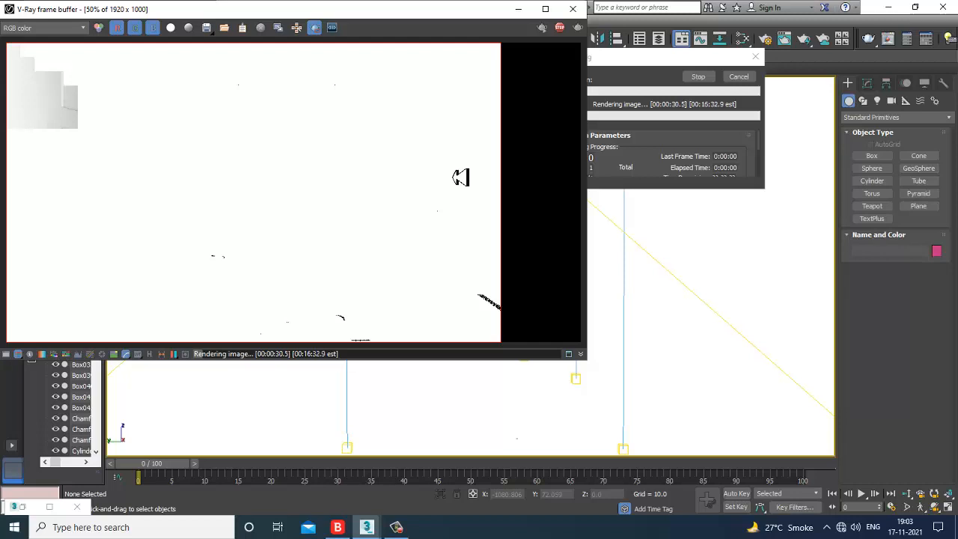
- Check the available channels in the V-Ray frame buffer, stop the render and close the frame buffer
left_click(68, 29)
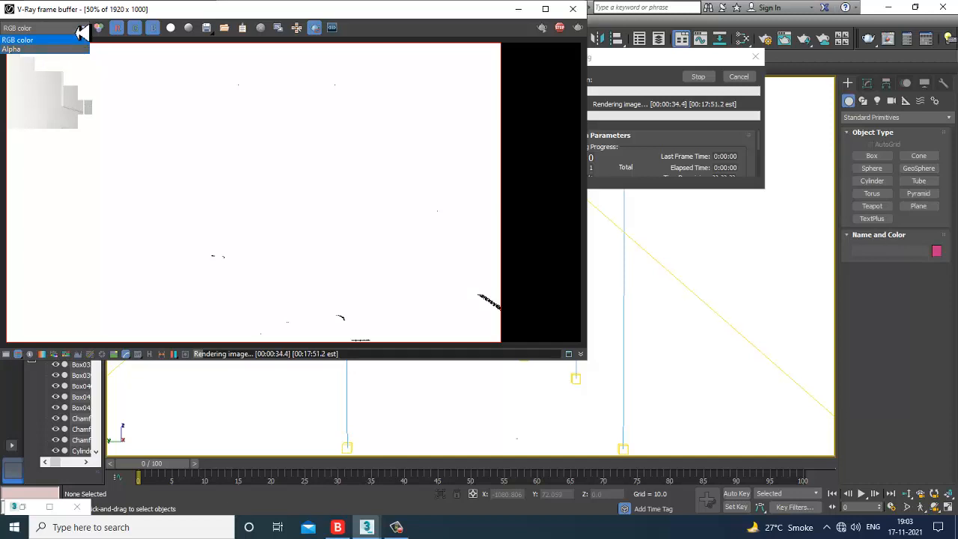
left_click(159, 73)
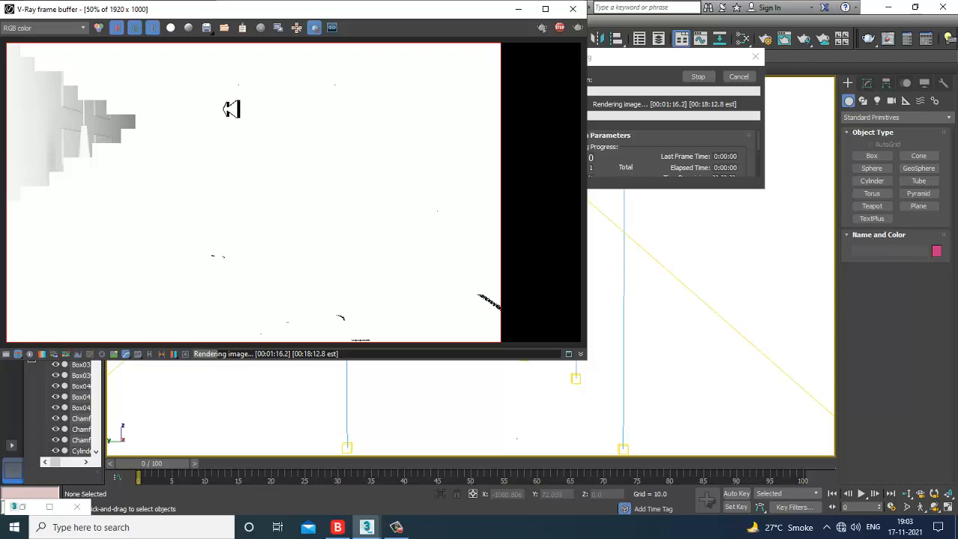
key("Escape")
left_click(572, 8)
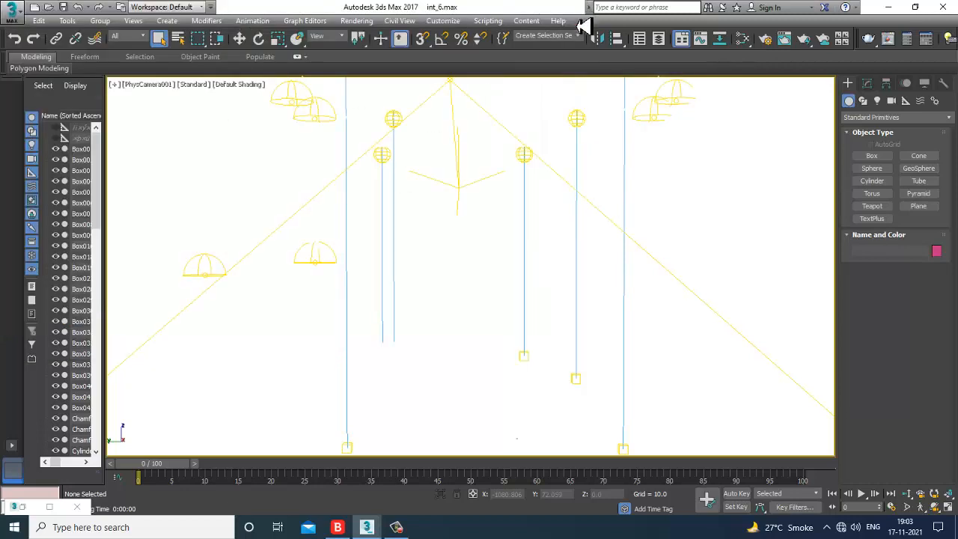
- Save the current scene and open the original bedroom scene int_5.max
left_click(12, 12)
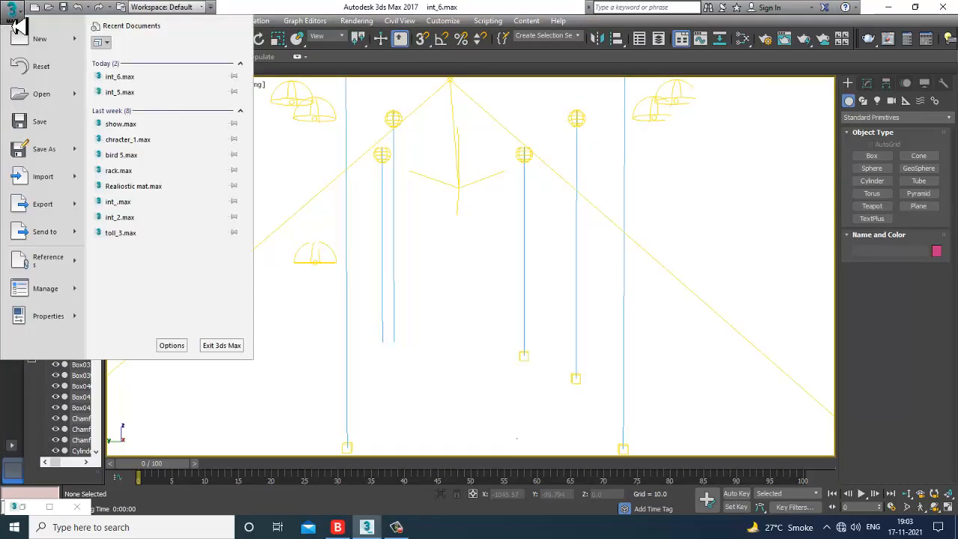
left_click(47, 135)
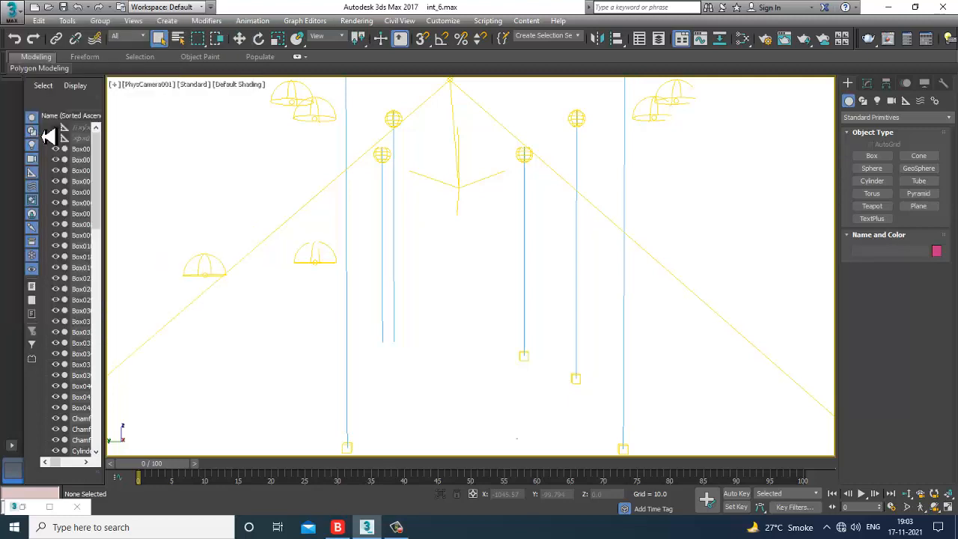
left_click(12, 13)
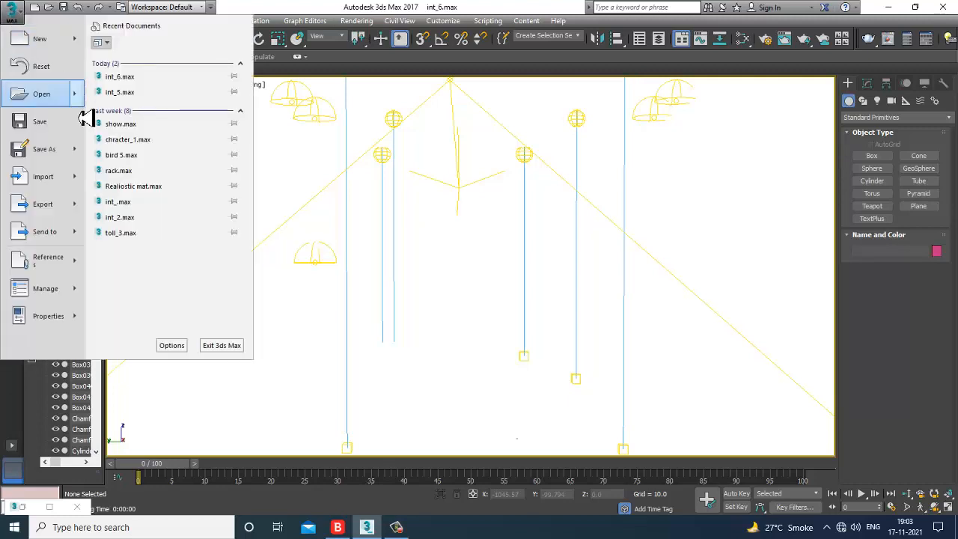
left_click(19, 105)
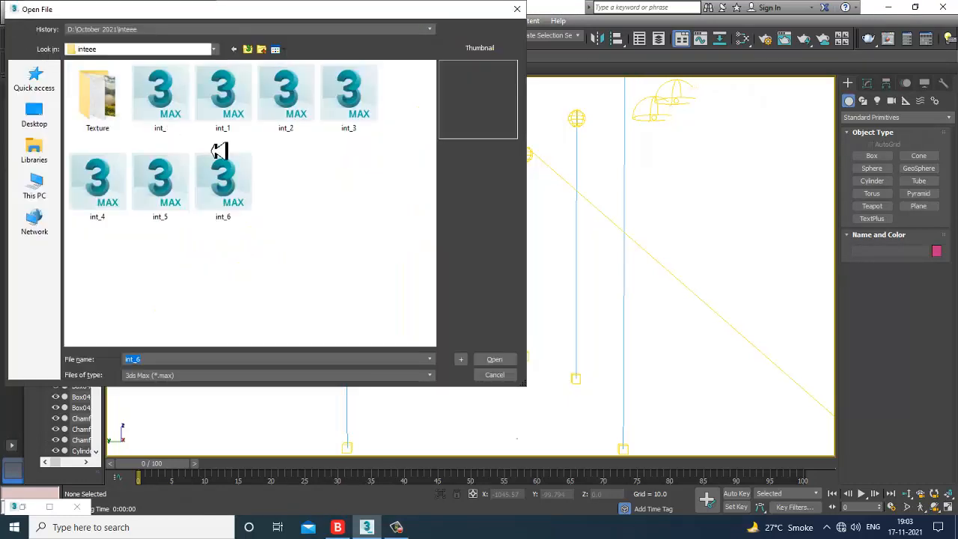
double_click(162, 207)
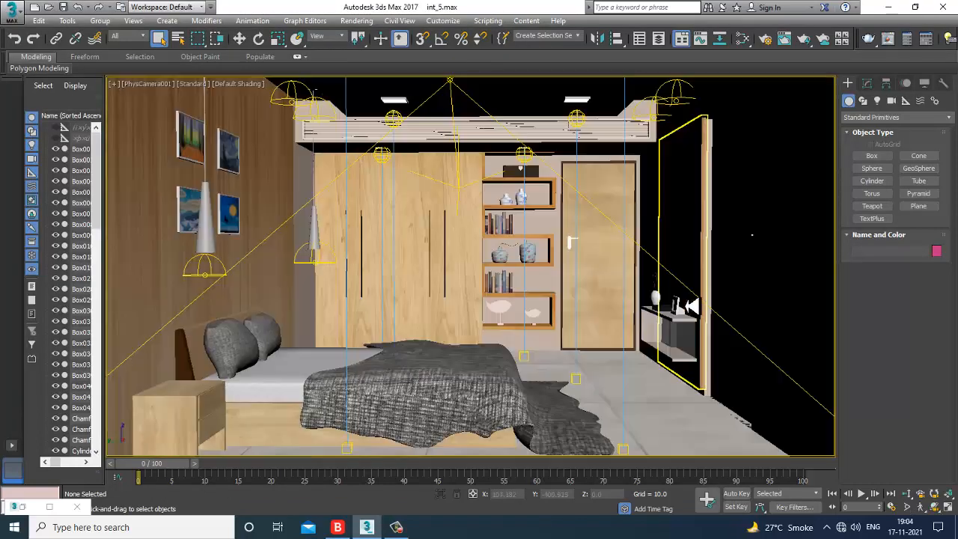
- Open the render setup and add the VRayDiffuseFilter and VRayGlobalIllumination render elements
left_click(356, 20)
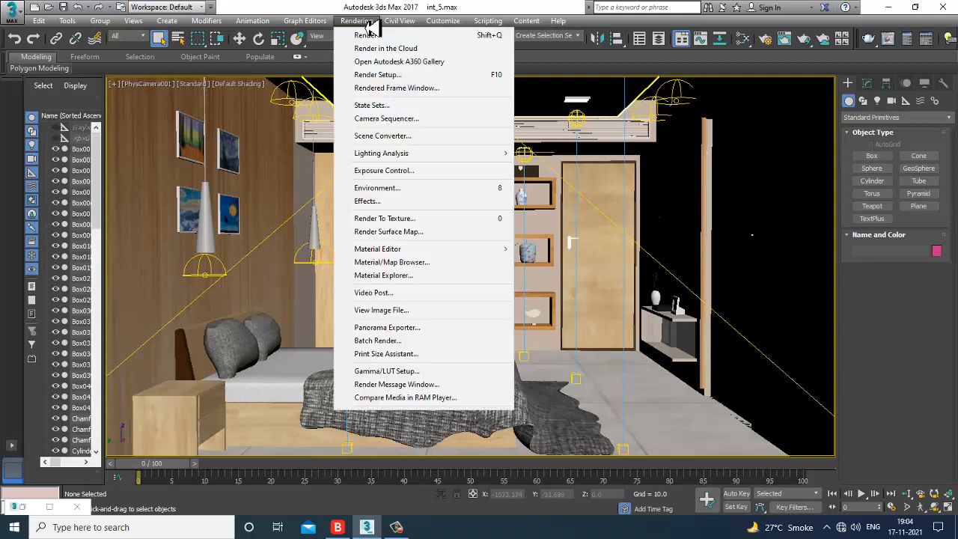
left_click(408, 75)
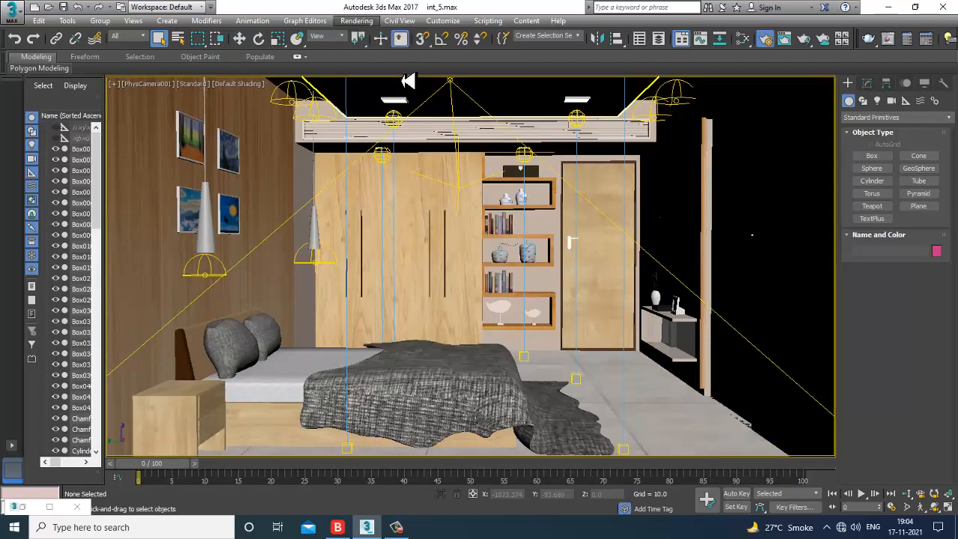
left_click(708, 164)
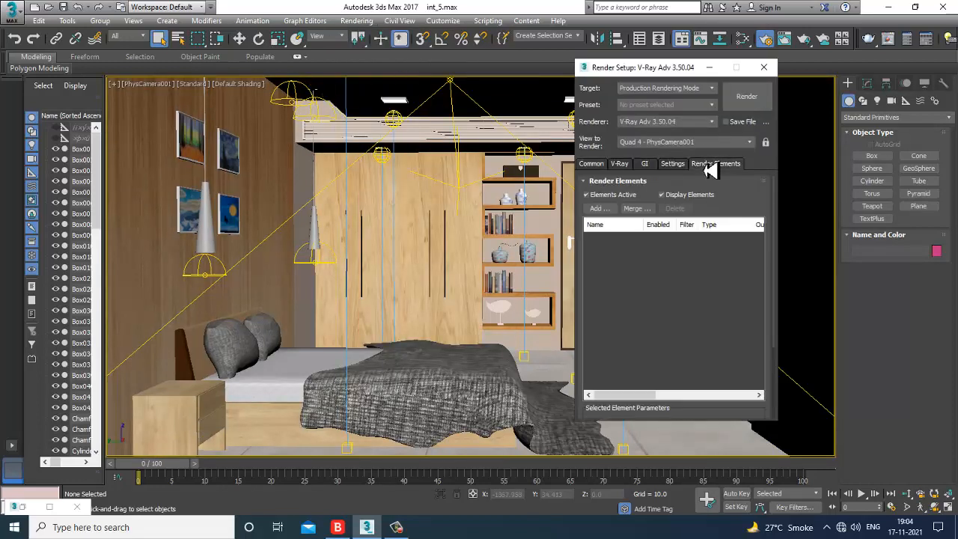
left_click(603, 209)
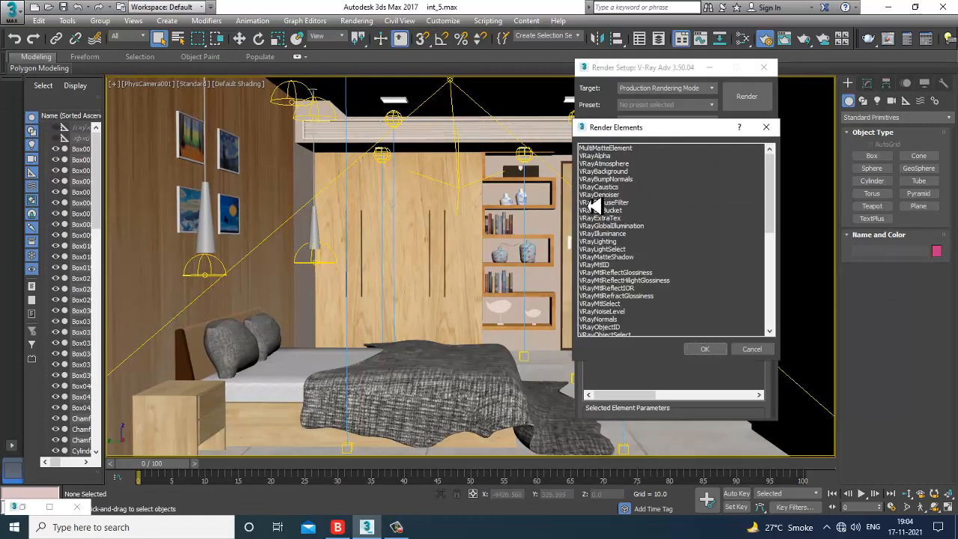
double_click(610, 203)
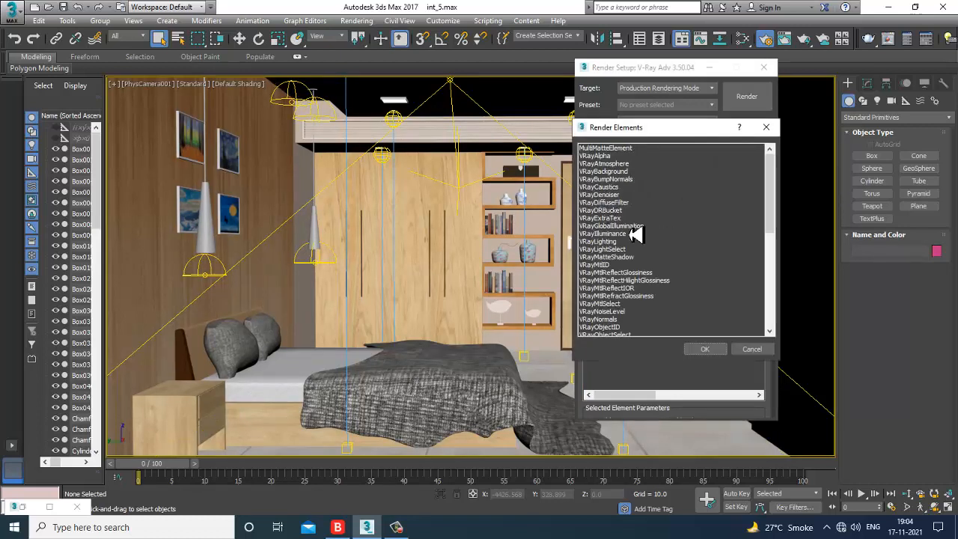
double_click(634, 234)
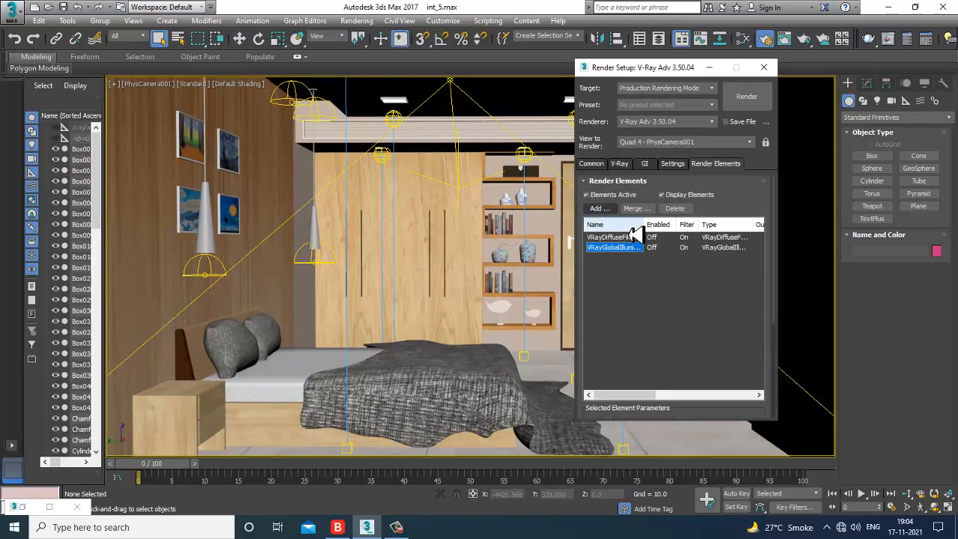
- Start adding more render elements and select VRayLighting, VRayIlluminance, VRayReflection and VRayRefraction together
left_click(605, 213)
left_click(620, 241)
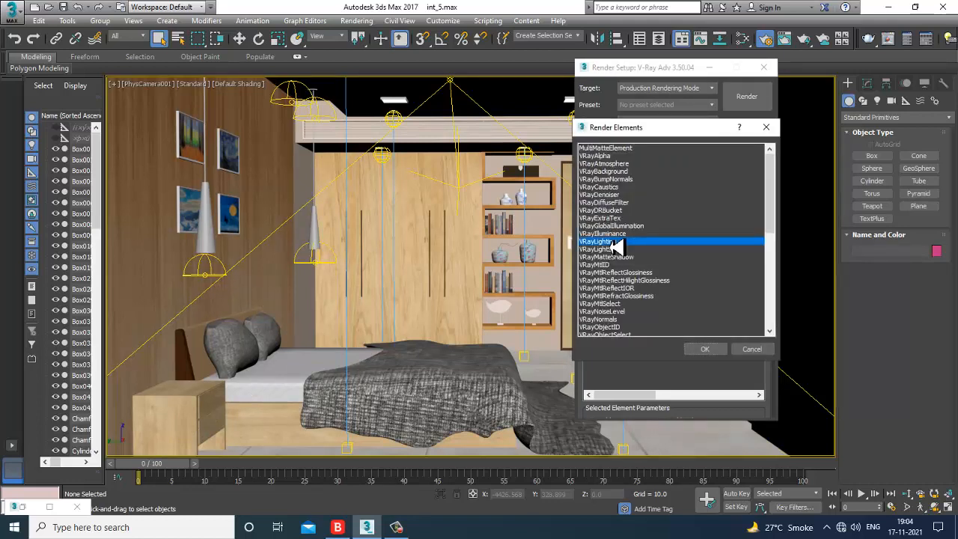
left_click(633, 234, "ctrl")
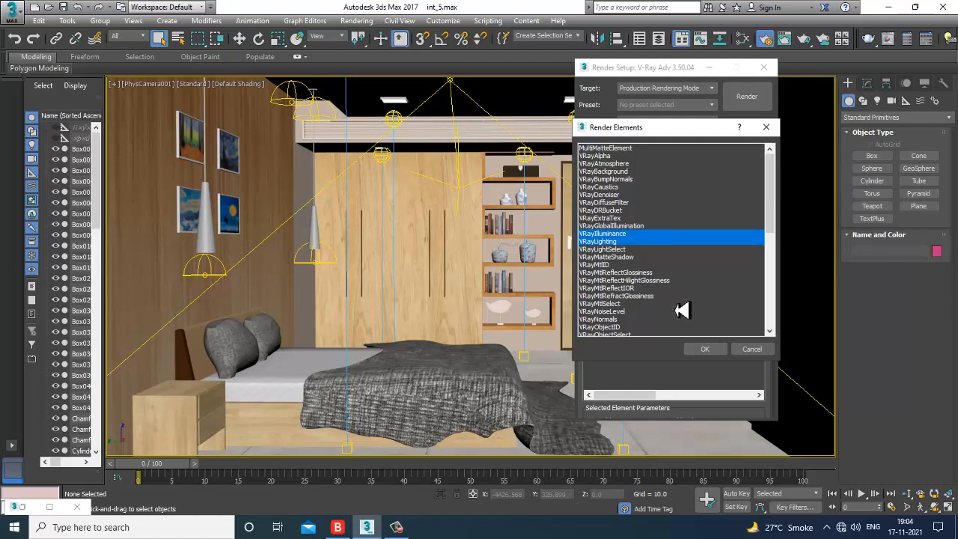
scroll(682, 310, "down", 1)
scroll(681, 310, "down", 6)
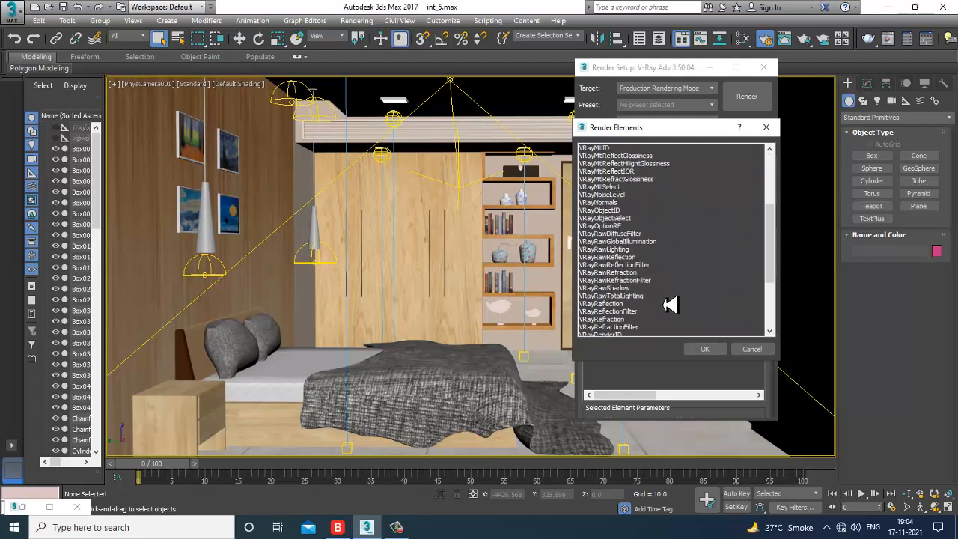
scroll(647, 266, "down", 2)
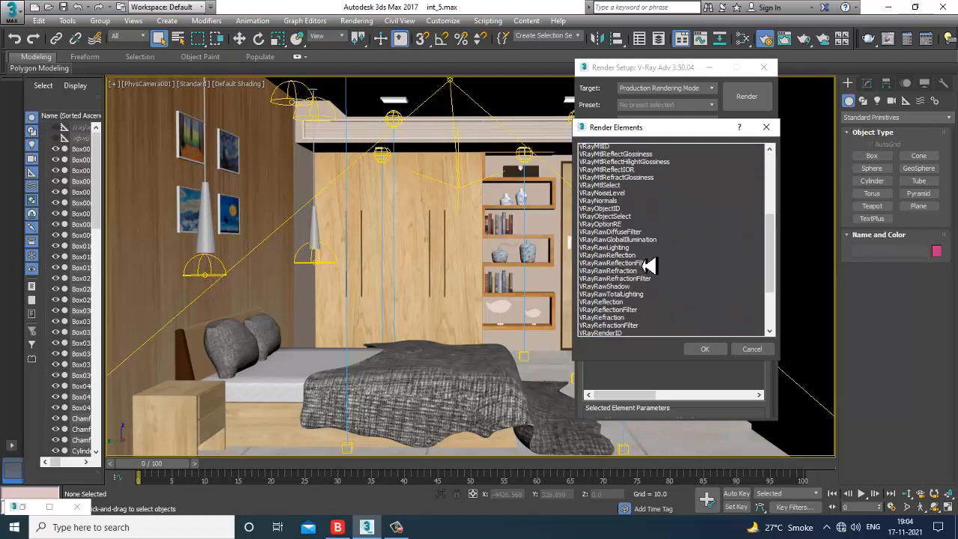
left_click(615, 281)
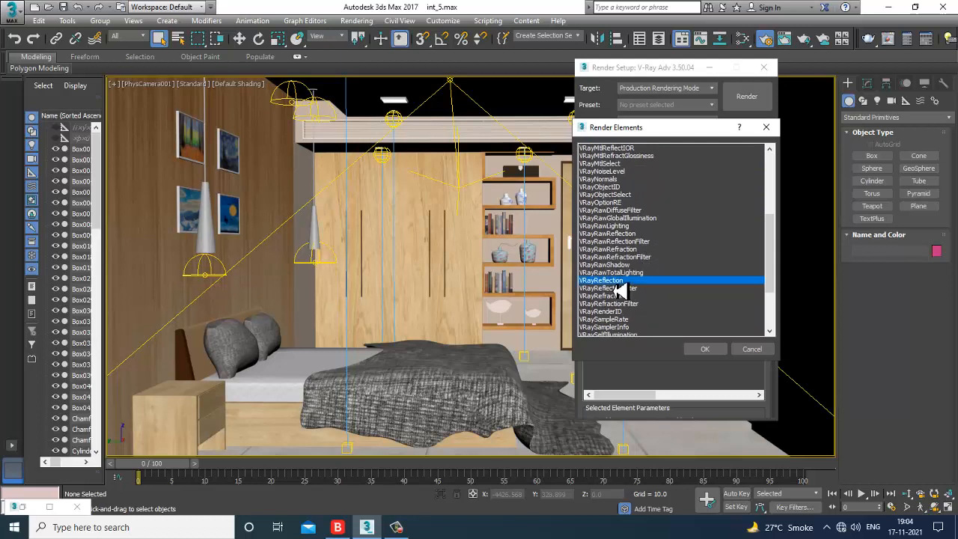
left_click(625, 296, "ctrl")
- Extend the render element selection with VRaySelfIllumination, VRayShadows, VRaySpecular and VRayZDepth
scroll(670, 310, "down", 1)
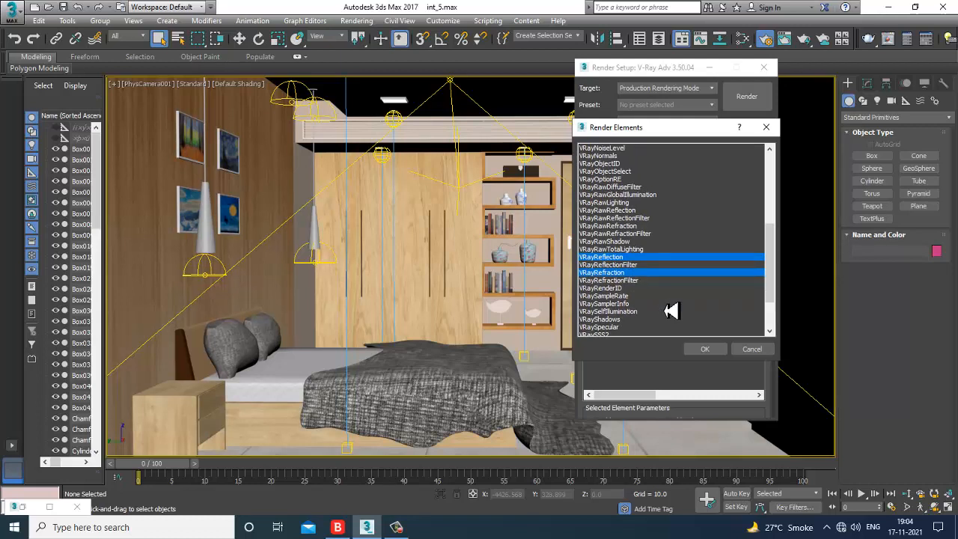
left_click(626, 311, "ctrl")
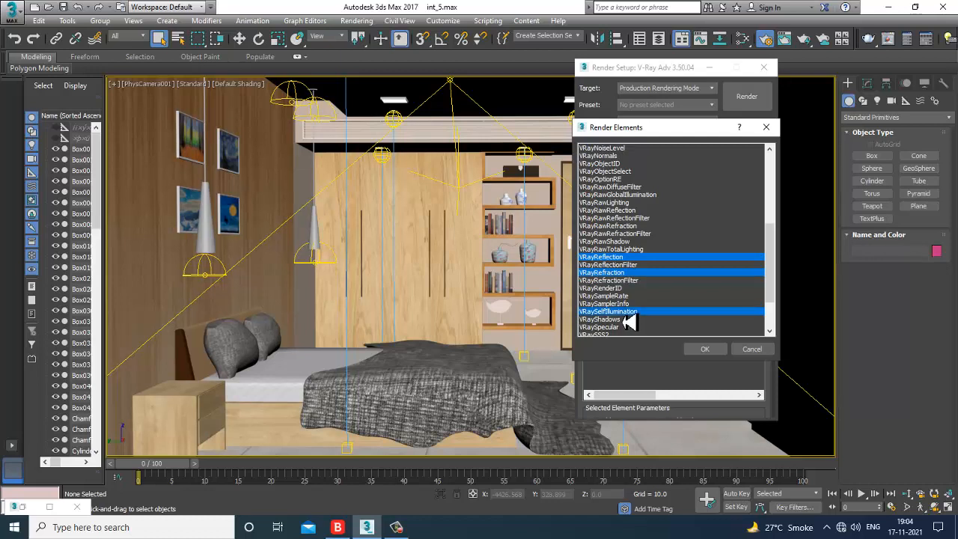
left_click(625, 319, "ctrl")
left_click(626, 327, "ctrl")
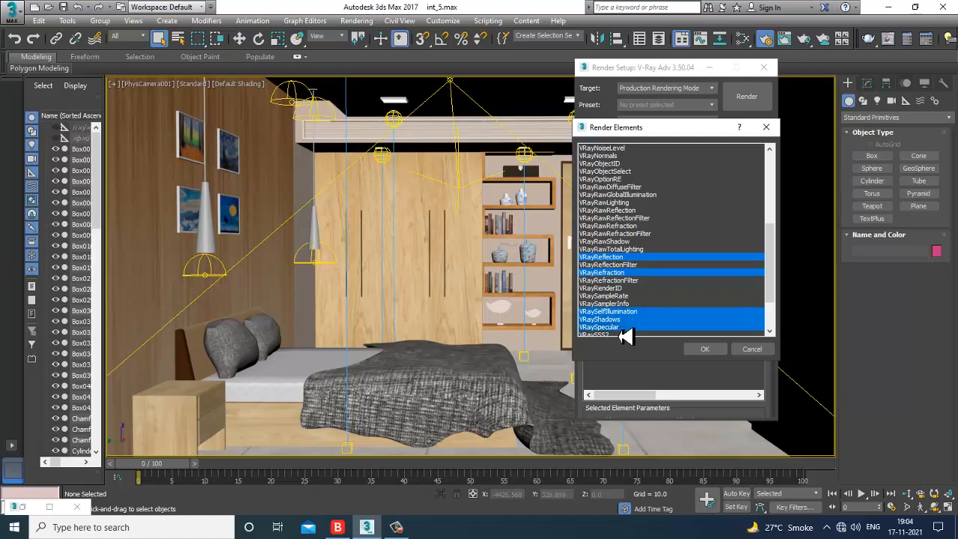
scroll(662, 296, "down", 1)
scroll(662, 290, "down", 2)
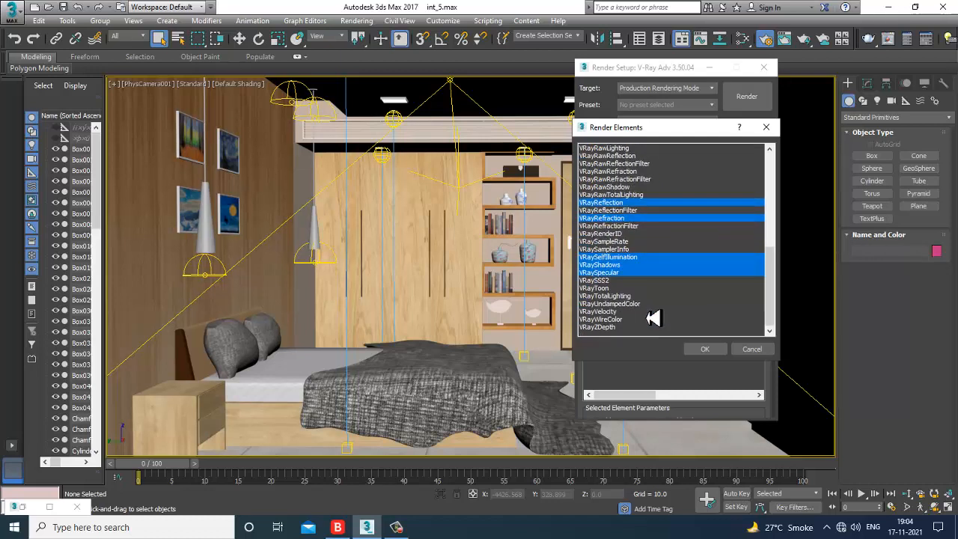
left_click(603, 328, "ctrl")
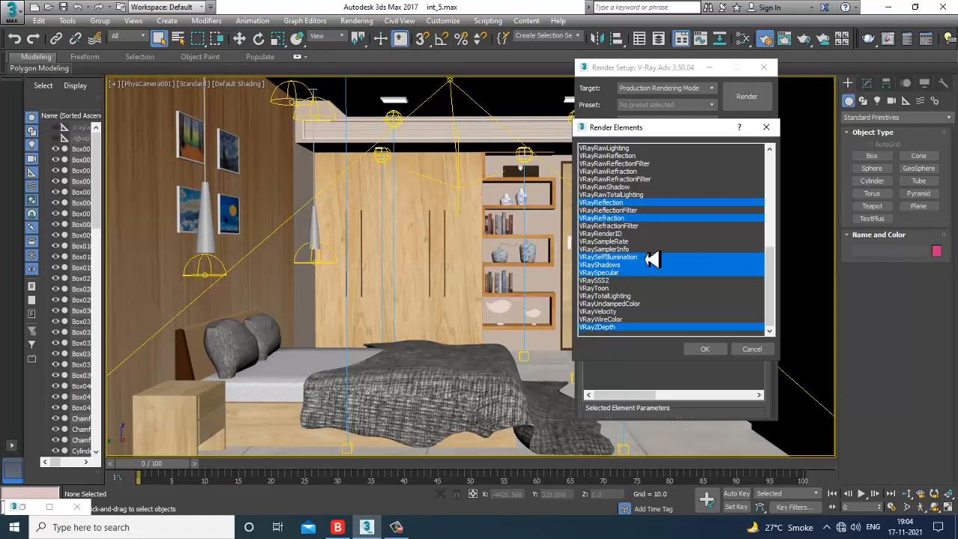
scroll(648, 260, "up", 3)
scroll(640, 261, "up", 4)
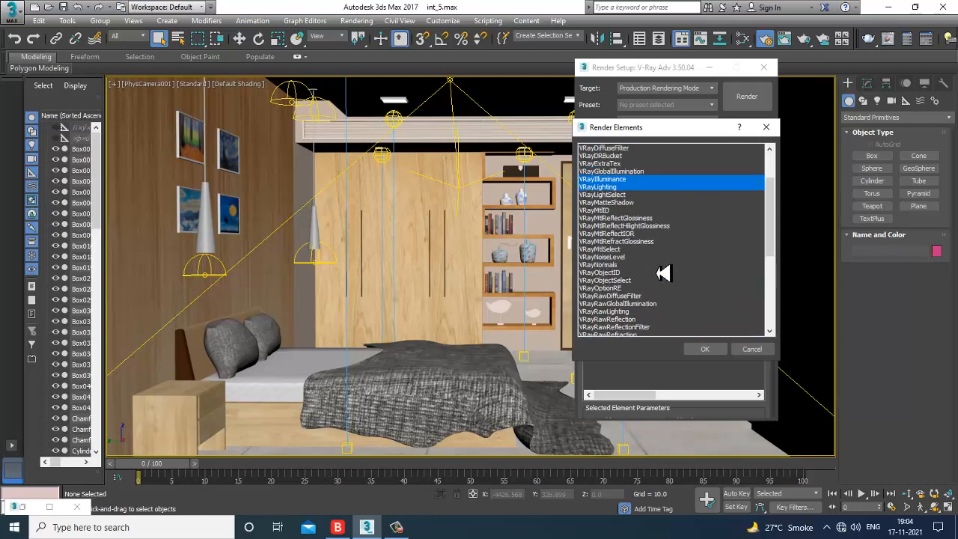
scroll(657, 268, "up", 3)
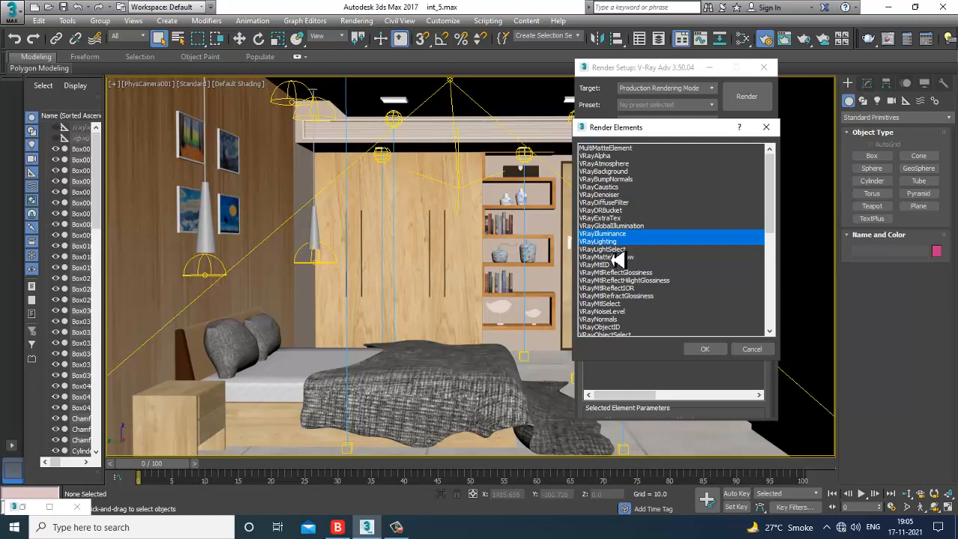
left_click(619, 165, "ctrl")
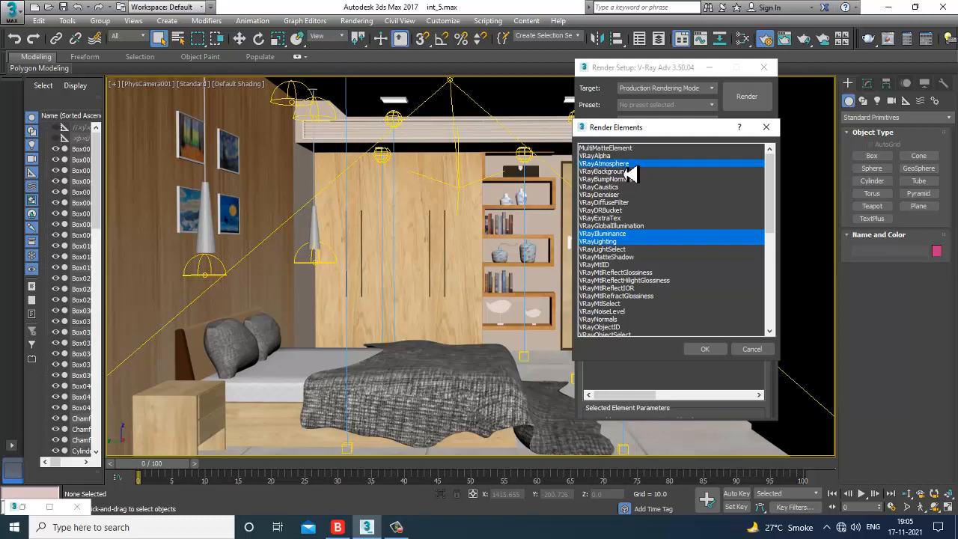
left_click(624, 165, "ctrl")
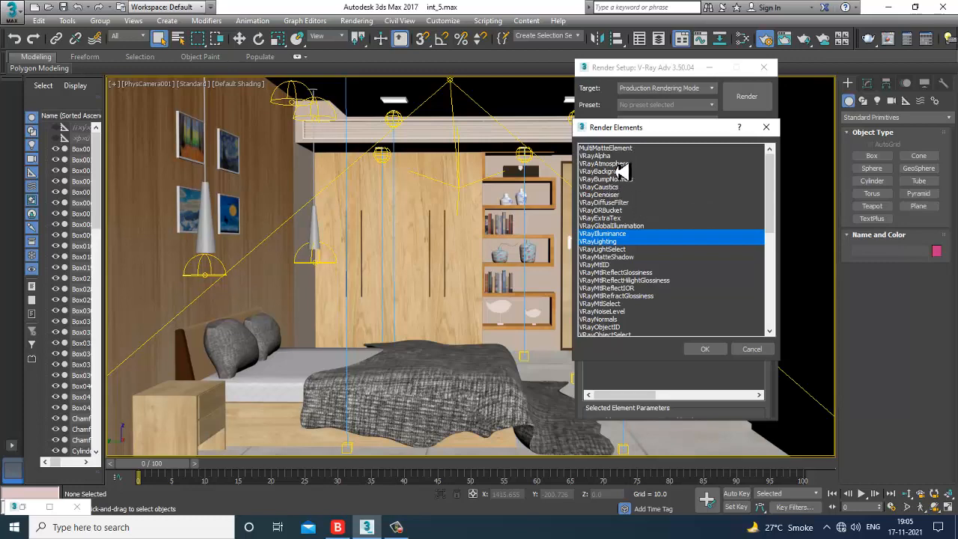
- Review the rest of the selection, add the chosen elements to the render setup and select VRayDiffuseFilter in the list
scroll(678, 300, "down", 3)
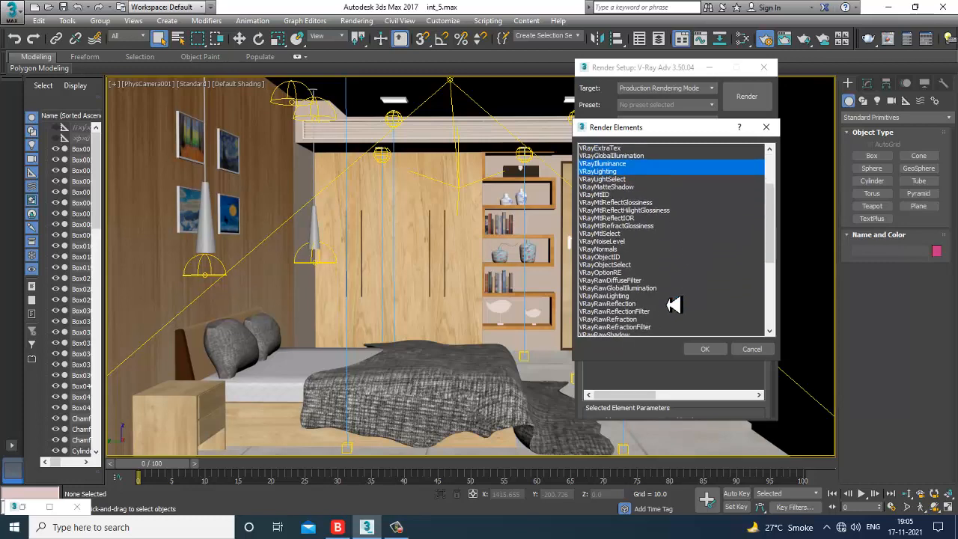
scroll(668, 305, "down", 4)
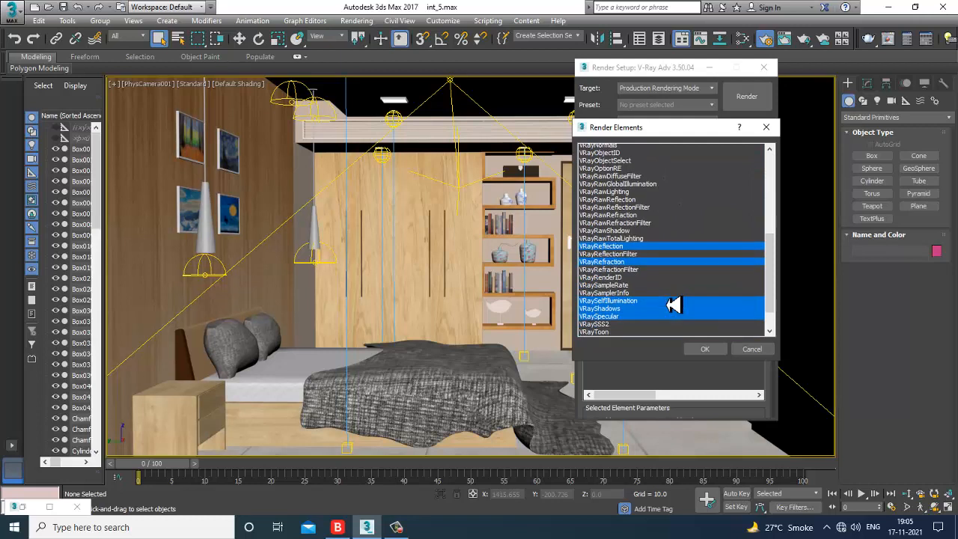
scroll(674, 304, "down", 2)
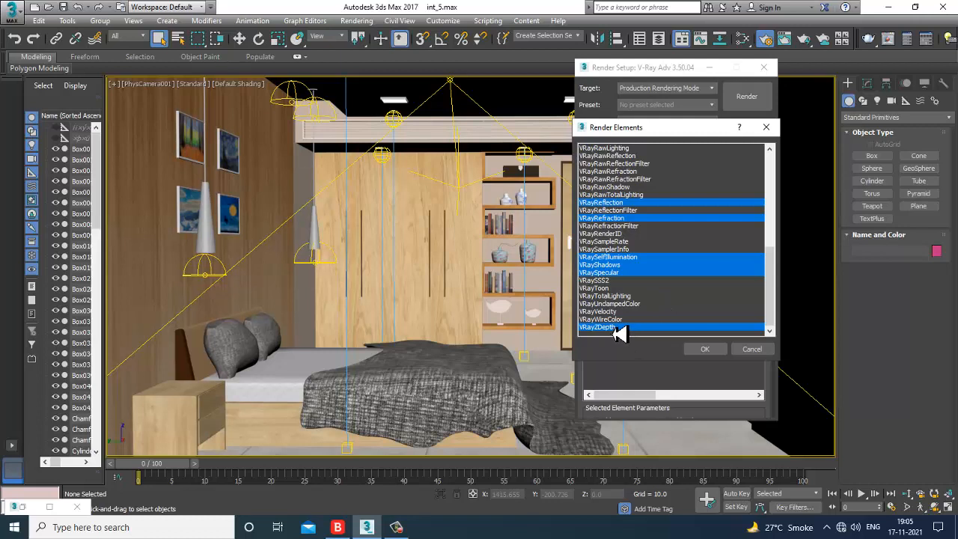
left_click(713, 350)
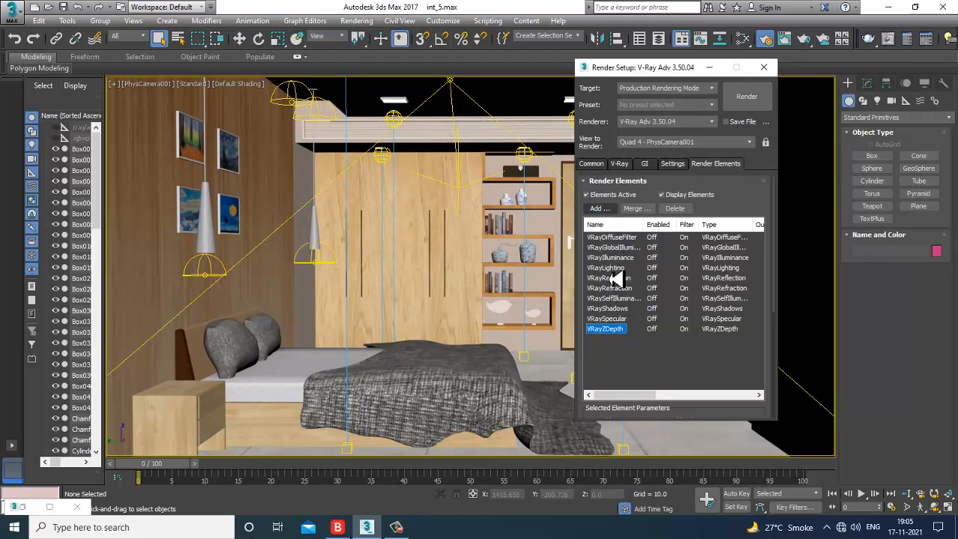
left_click(629, 238)
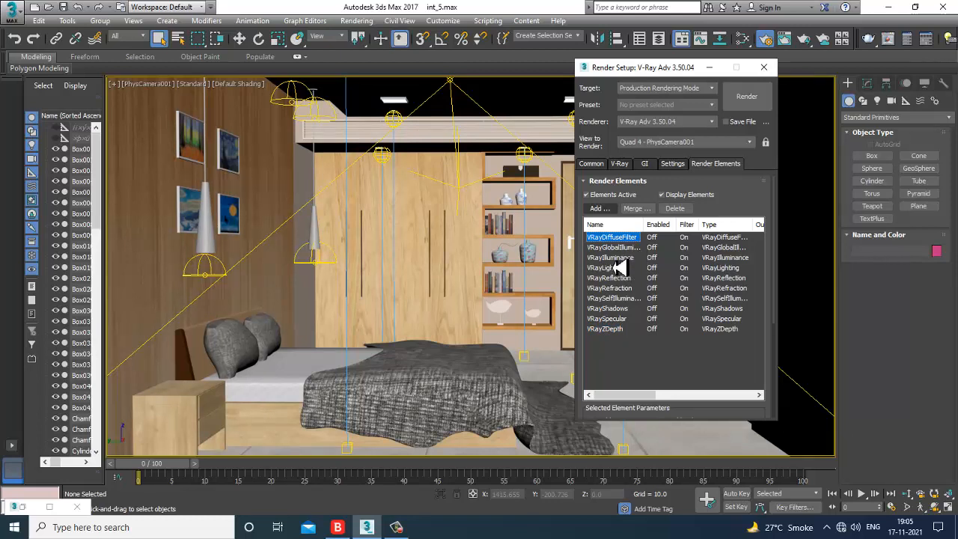
- Go through the added render elements in the list one by one, from VRayIlluminance down to VRayZDepth
left_click(622, 257)
left_click(622, 268)
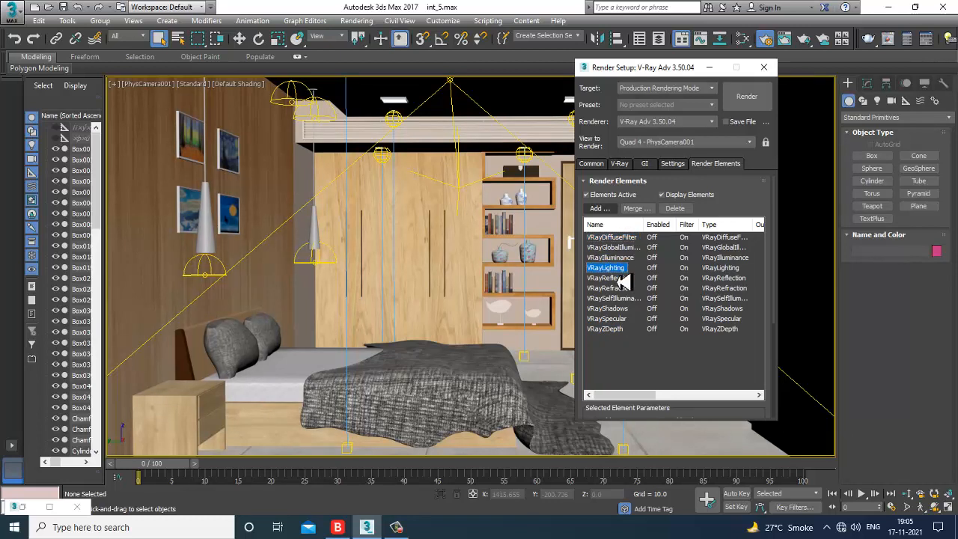
left_click(620, 278)
left_click(623, 288)
left_click(626, 298)
left_click(627, 309)
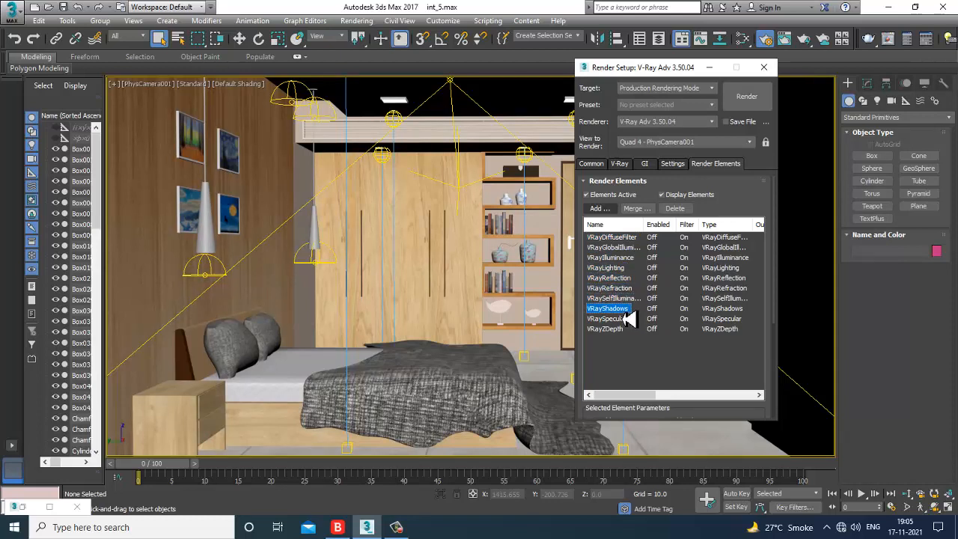
left_click(629, 319)
left_click(626, 328)
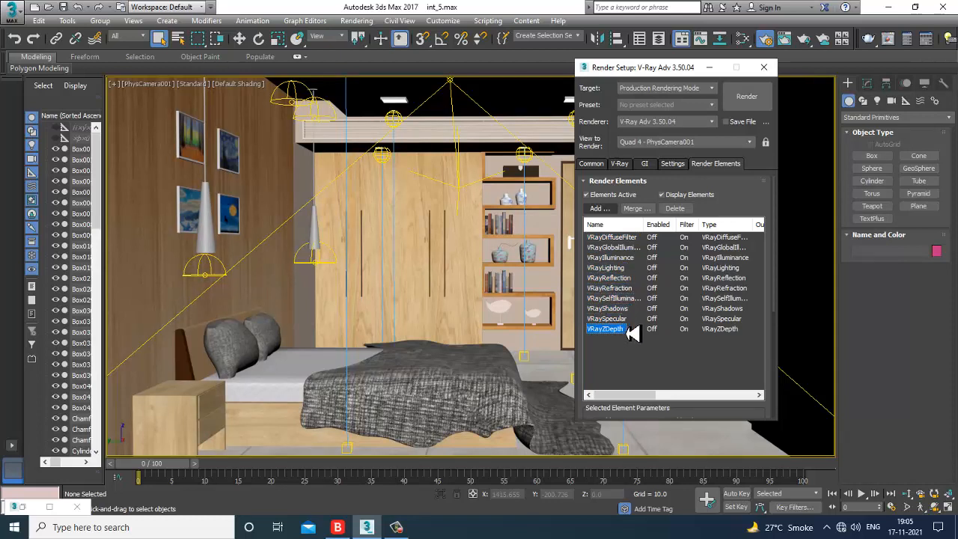
- Render the camera view and check the VRayDiffuseFilter channel in the frame buffer, returning the display to RGB color
left_click(752, 99)
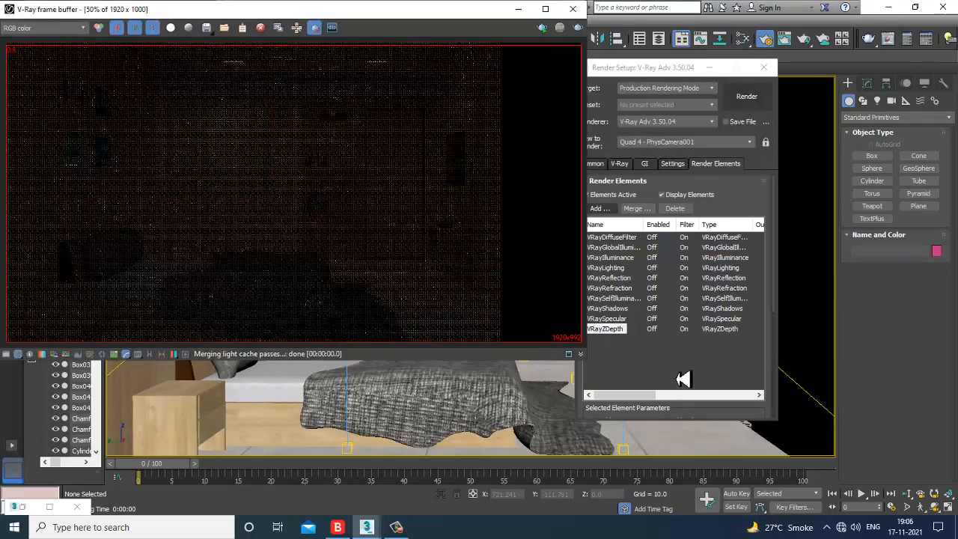
left_click(580, 33)
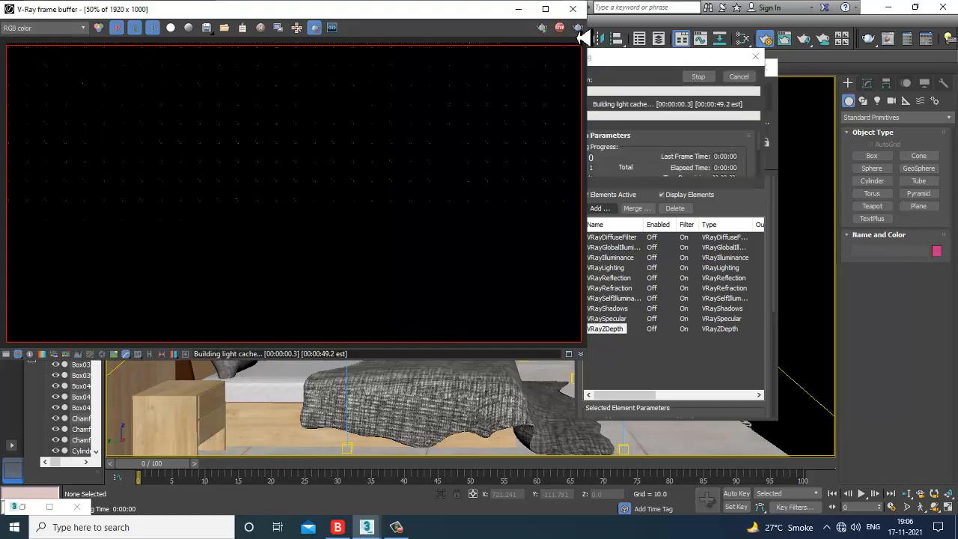
left_click(47, 28)
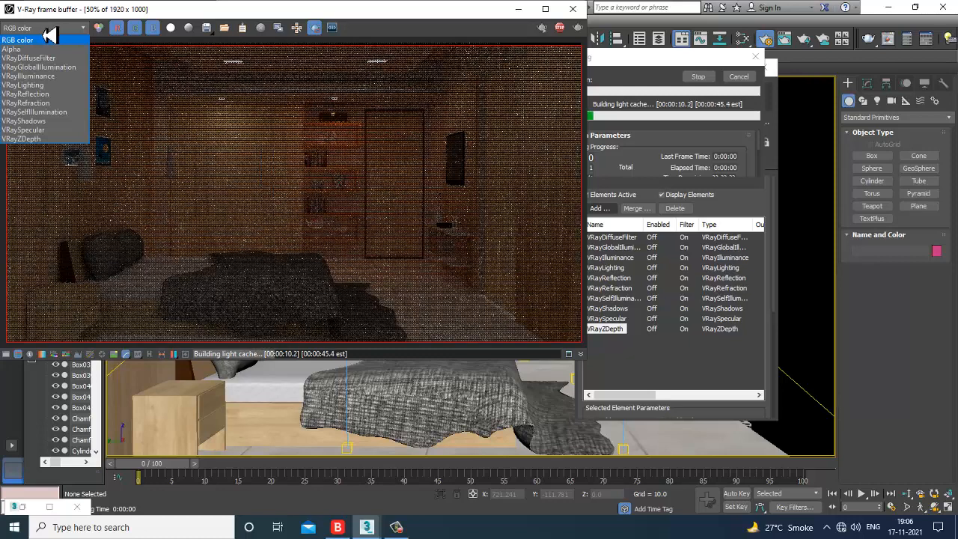
left_click(42, 58)
left_click(34, 29)
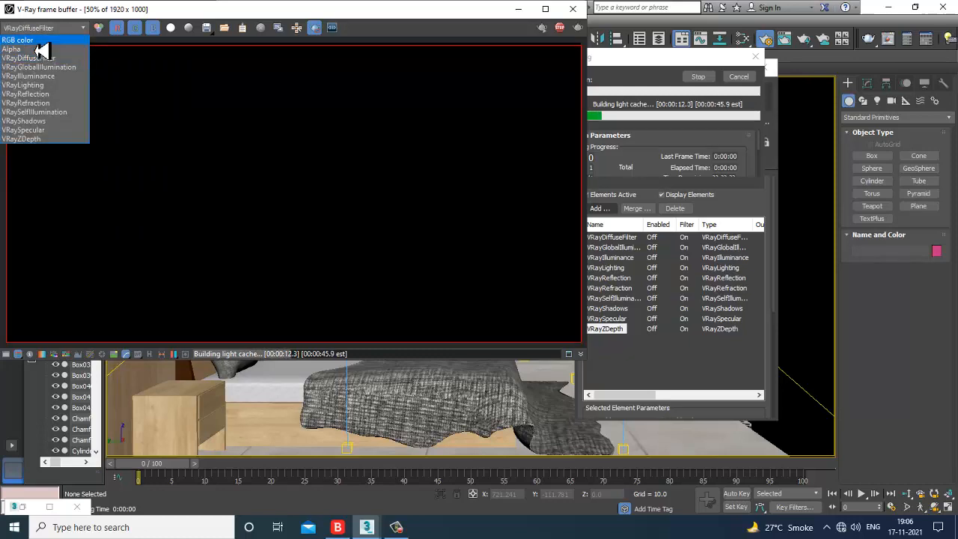
left_click(41, 40)
left_click(38, 28)
left_click(39, 39)
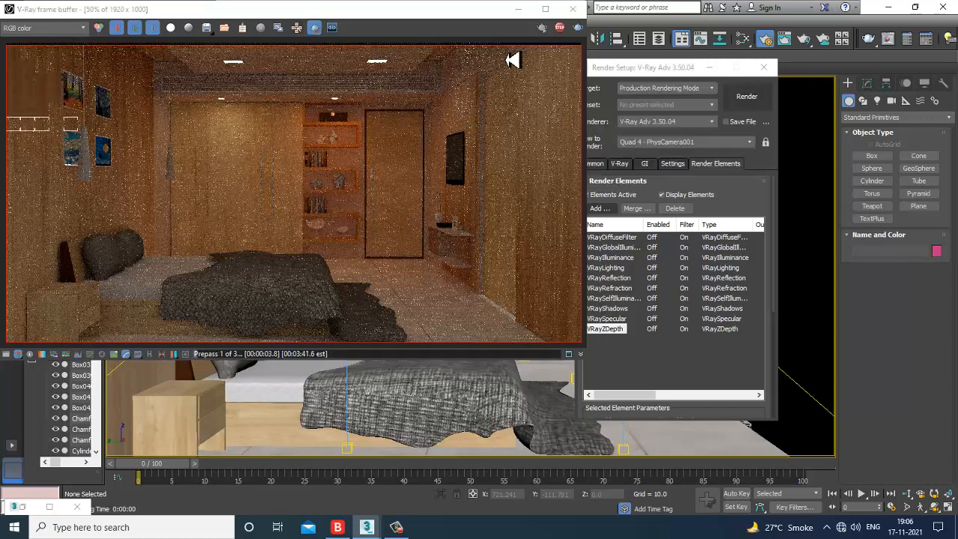
- Minimize the frame buffer and render setup windows and delete the blanket draped over the bed
left_click(518, 9)
left_click(709, 67)
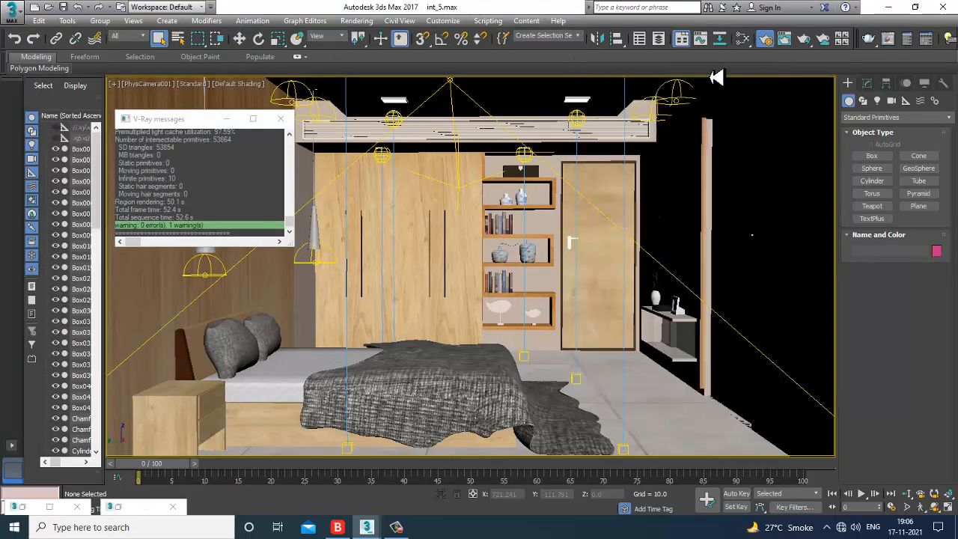
left_click(468, 395)
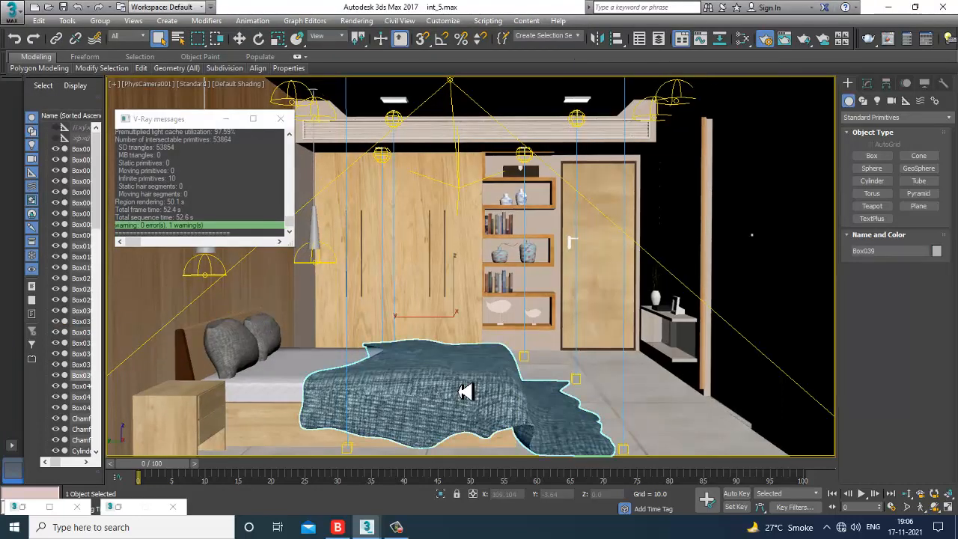
key("Delete")
- Create a plane about 139 by 218 units in the wireframe top view, overlapping the foot end of the bed
key("p")
scroll(452, 373, "down", 5)
middle_click_drag(450, 370, 541, 389, "alt")
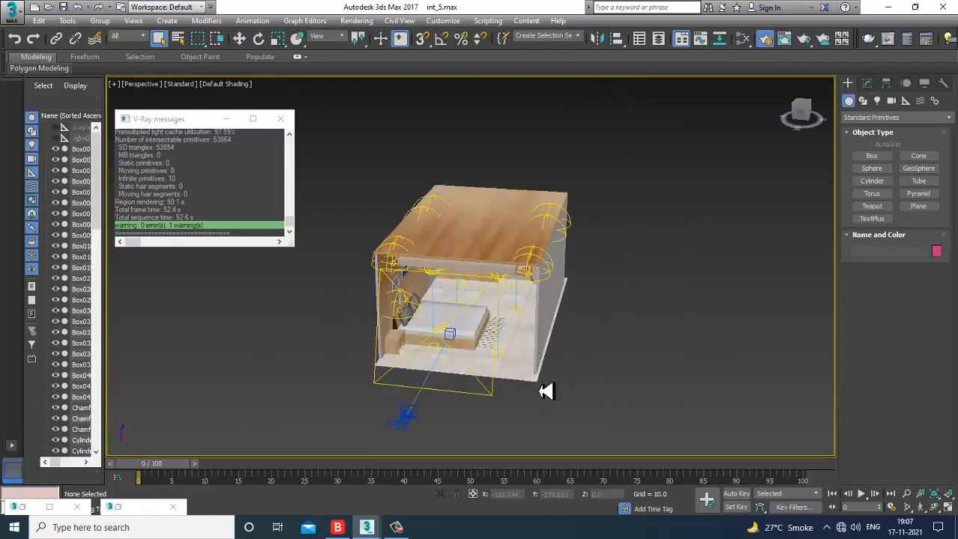
scroll(490, 346, "up", 5)
middle_click_drag(488, 344, 514, 377)
key("w")
left_click(920, 195)
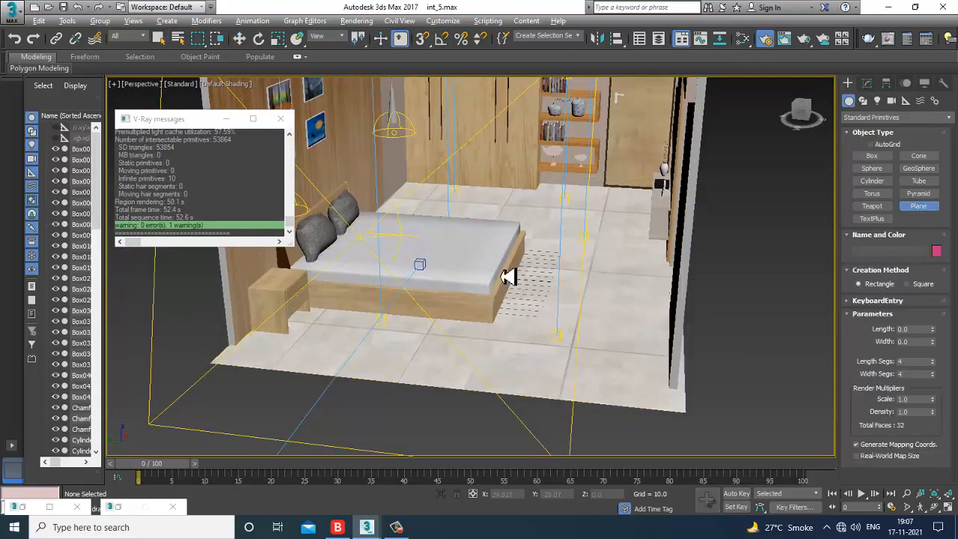
middle_click_drag(506, 274, 447, 160)
key("alt+w")
middle_click_drag(307, 213, 503, 207)
key("alt+w")
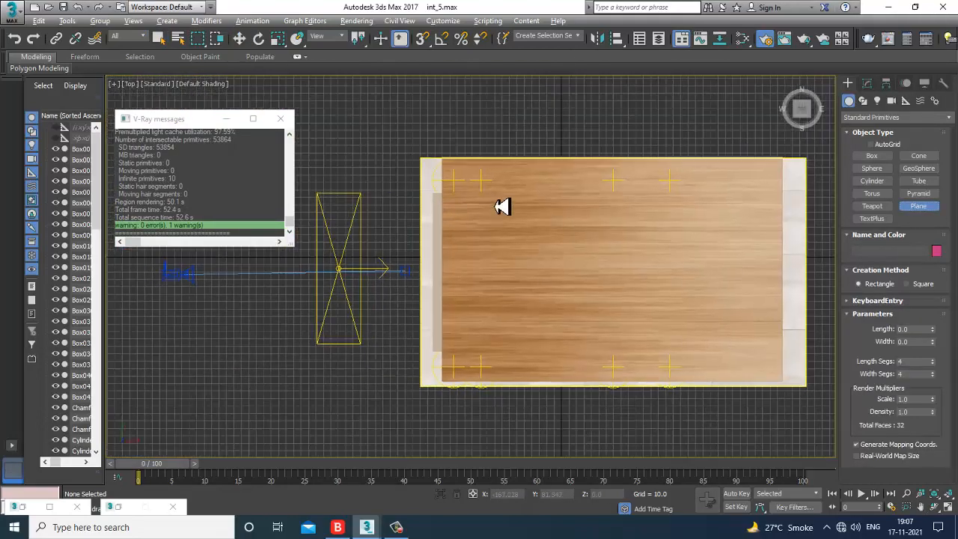
scroll(504, 215, "down", 2)
key("F3")
middle_click_drag(605, 239, 488, 220)
scroll(486, 221, "up", 2)
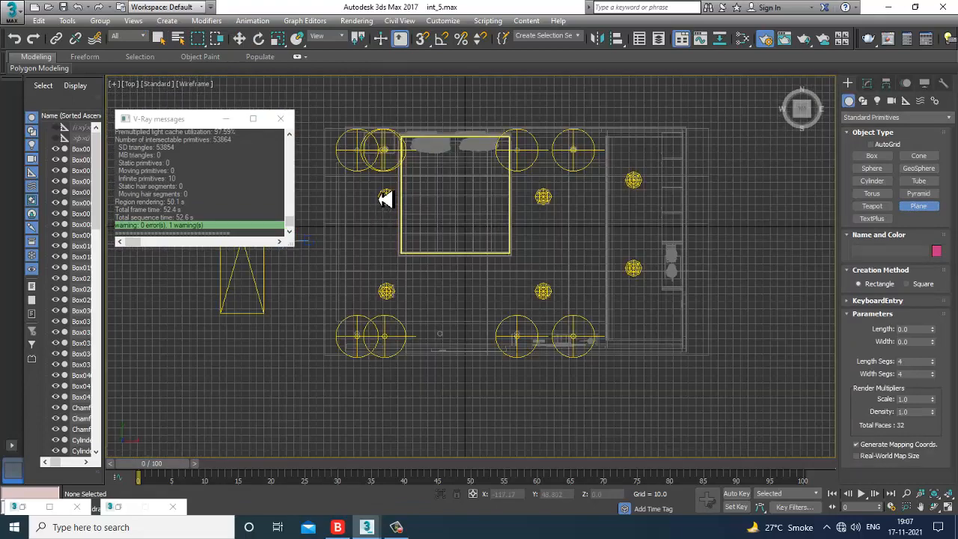
left_click_drag(378, 192, 543, 302)
- Scale the plane to about 124% along Y and move it above the mattress, to about Y -10 and Z 41
key("w")
key("alt+w")
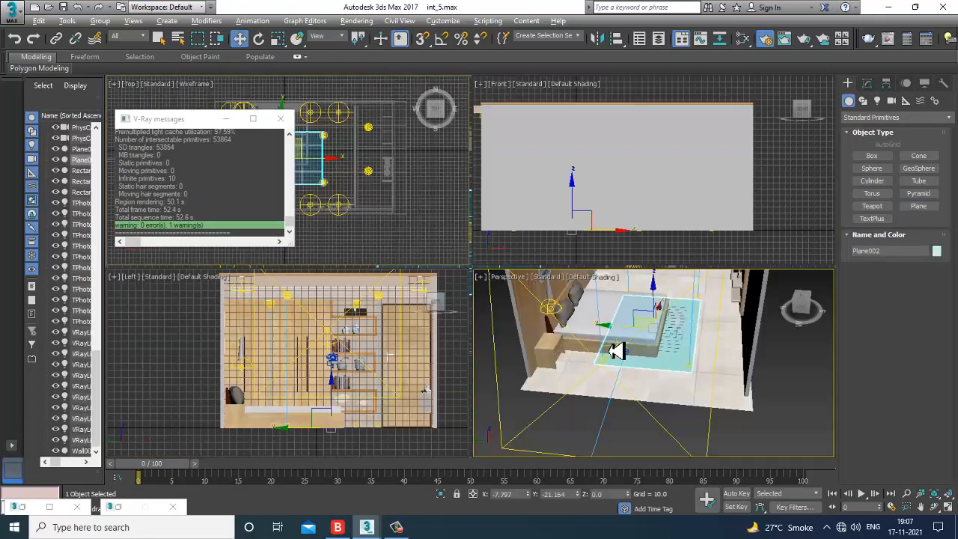
middle_click(611, 349)
key("alt+w")
middle_click_drag(579, 325, 513, 257, "alt")
key("r")
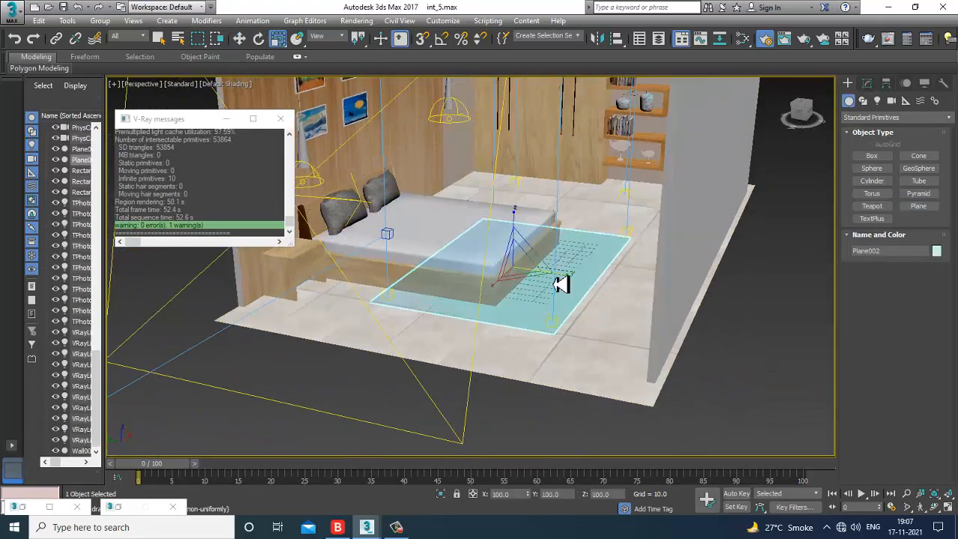
left_click_drag(573, 284, 582, 285)
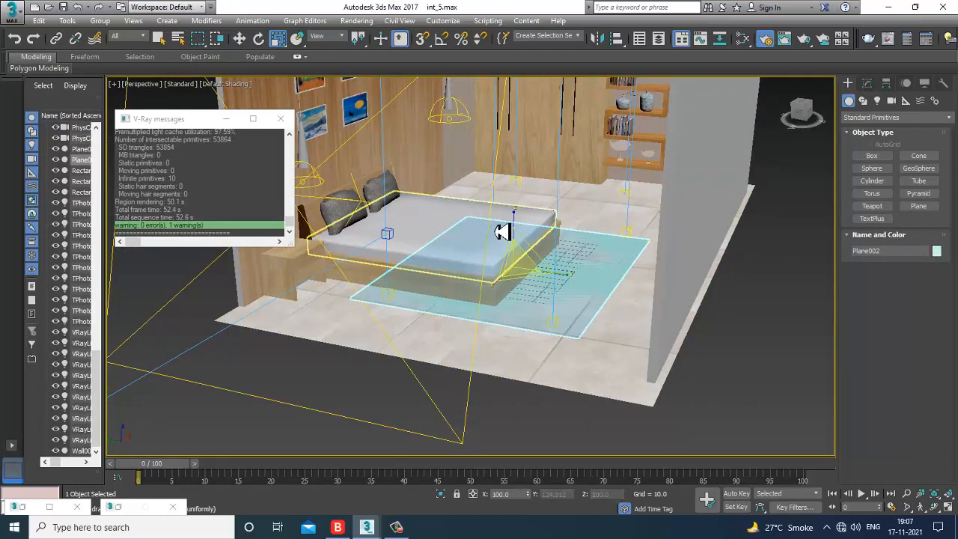
key("w")
left_click_drag(515, 231, 517, 186)
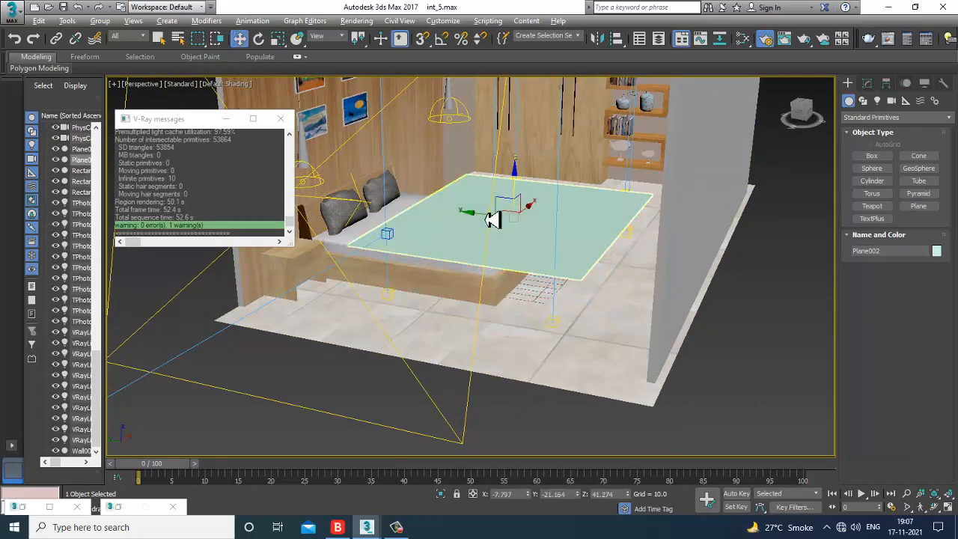
middle_click_drag(491, 220, 487, 226, "alt")
left_click_drag(482, 227, 458, 219)
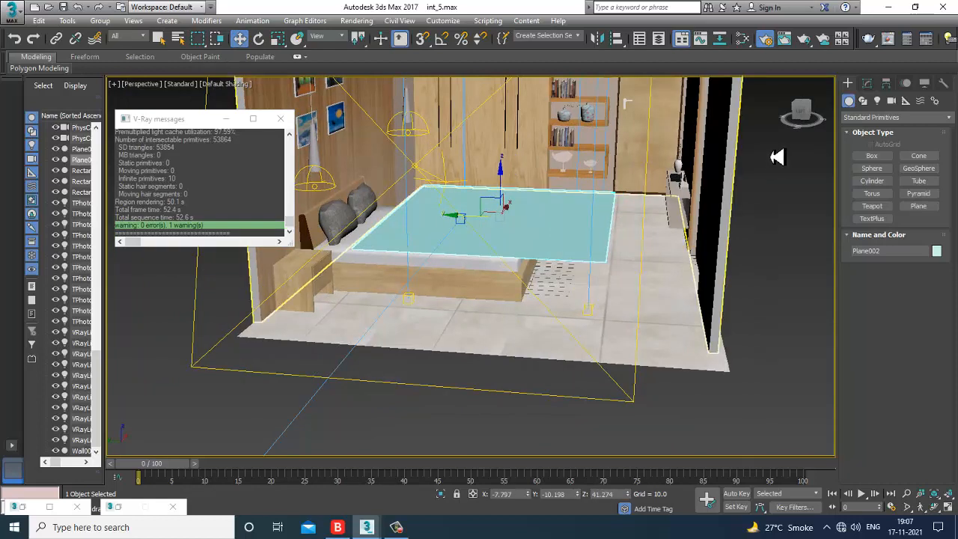
- Set the plane's length and width segments to 50 and display edged faces in the viewport
left_click(868, 83)
double_click(915, 290)
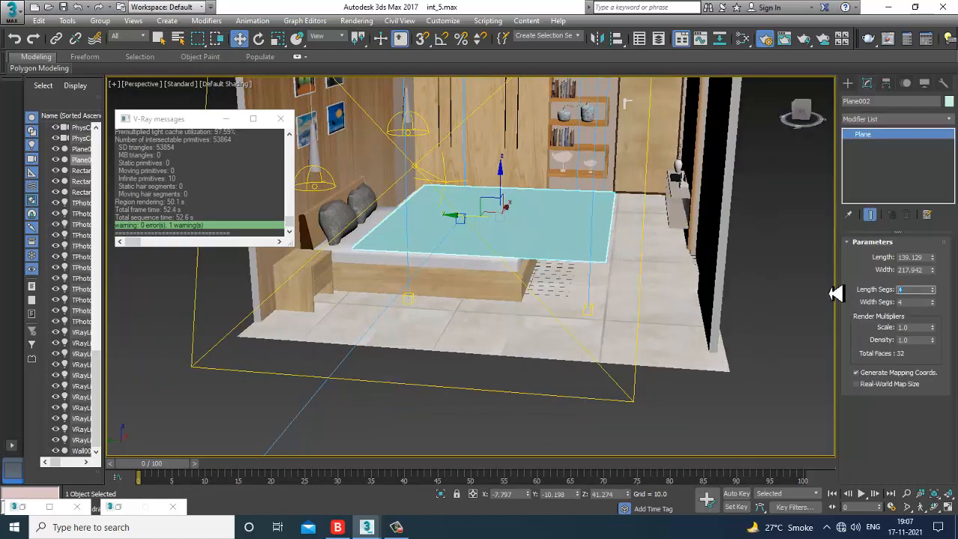
type("50")
key("Tab")
type("50")
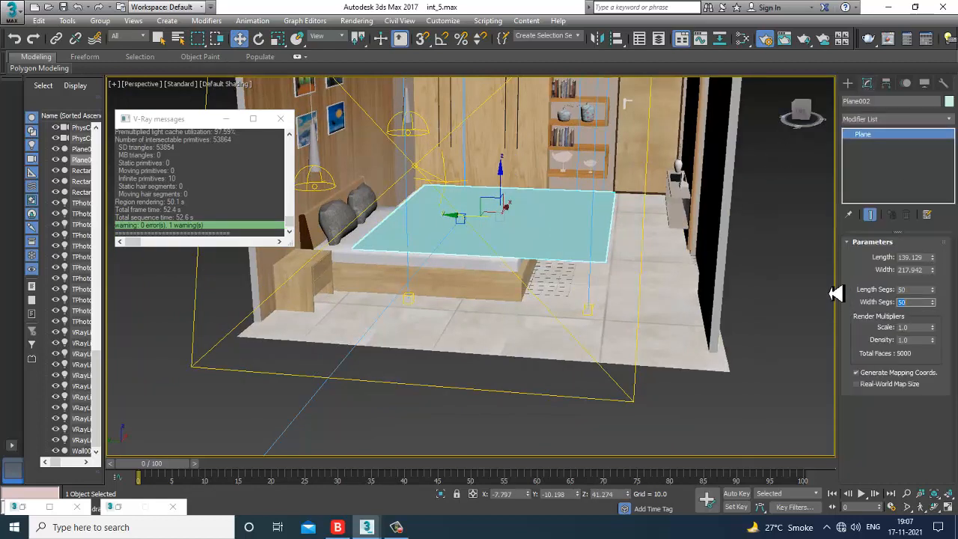
scroll(598, 268, "up", 5)
key("F4")
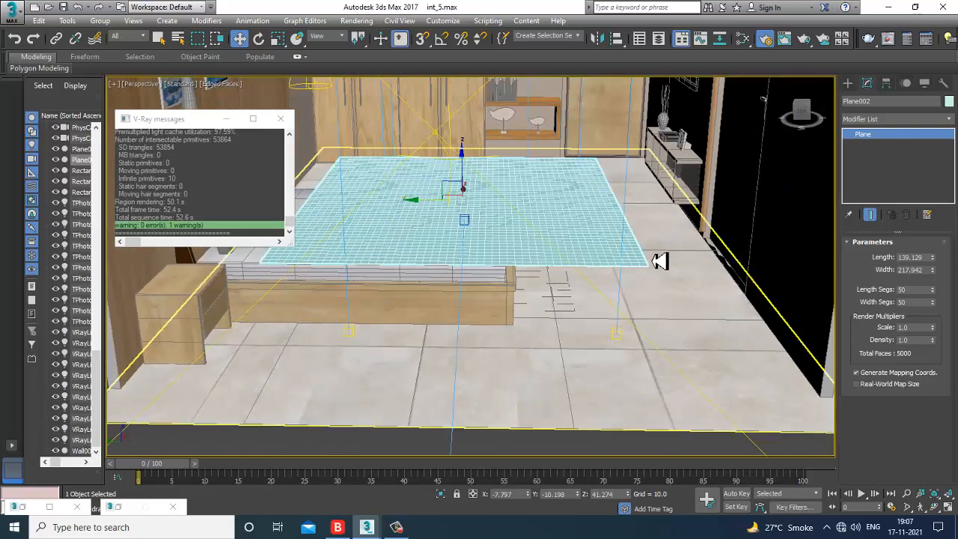
middle_click_drag(638, 258, 642, 265, "alt")
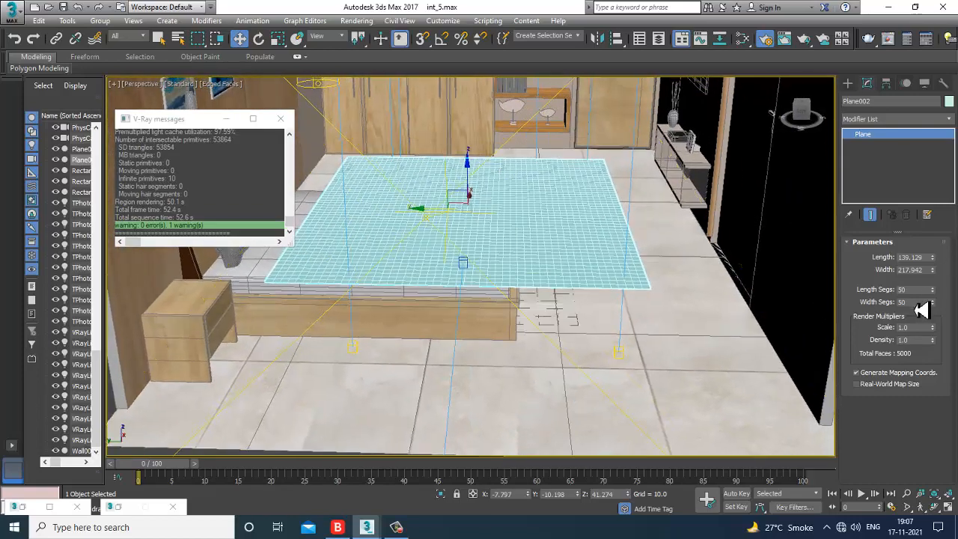
- Increase the plane's length and width segments to 60
left_click_drag(916, 291, 753, 291)
type("60")
key("Tab")
type("60")
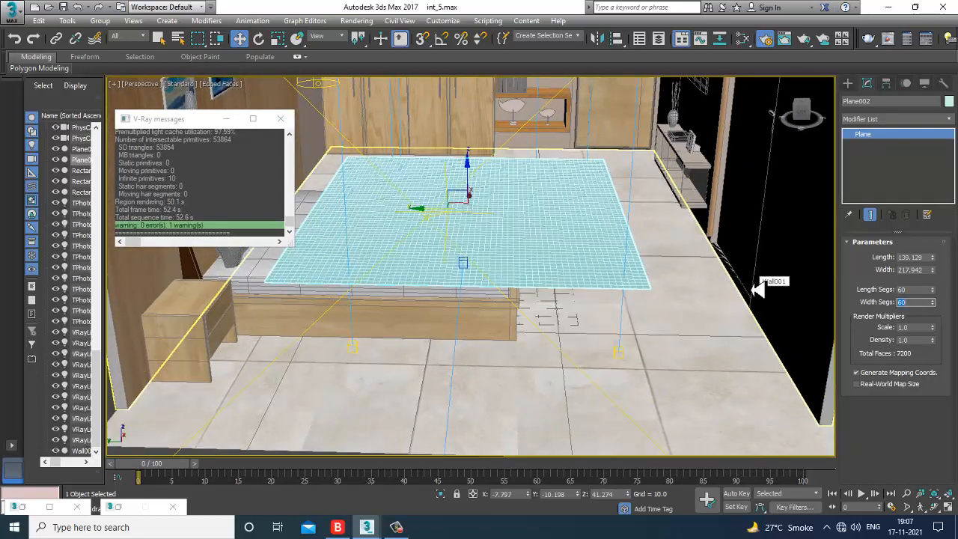
key("Return")
- Turn the plane above the bed into a MassFX mCloth object
middle_click_drag(553, 227, 614, 245, "alt")
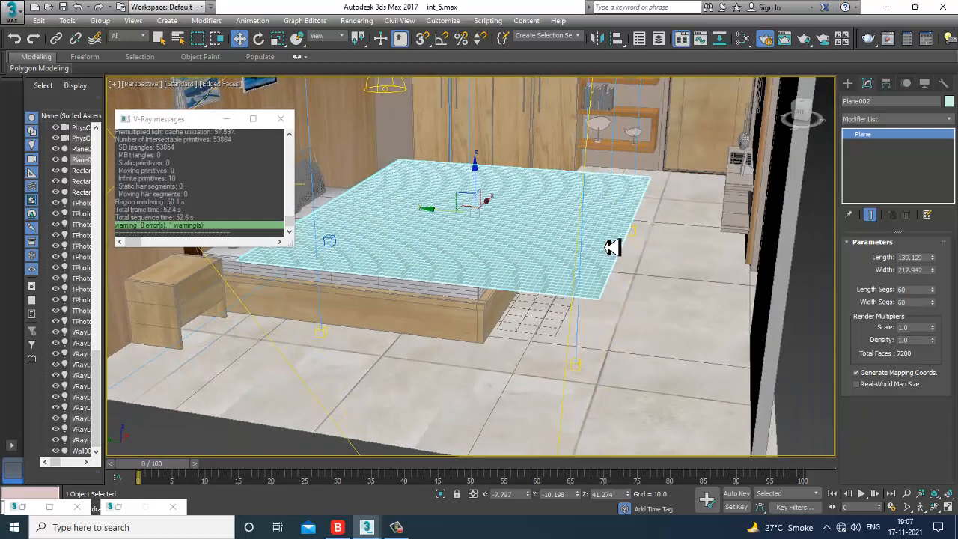
left_click(252, 20)
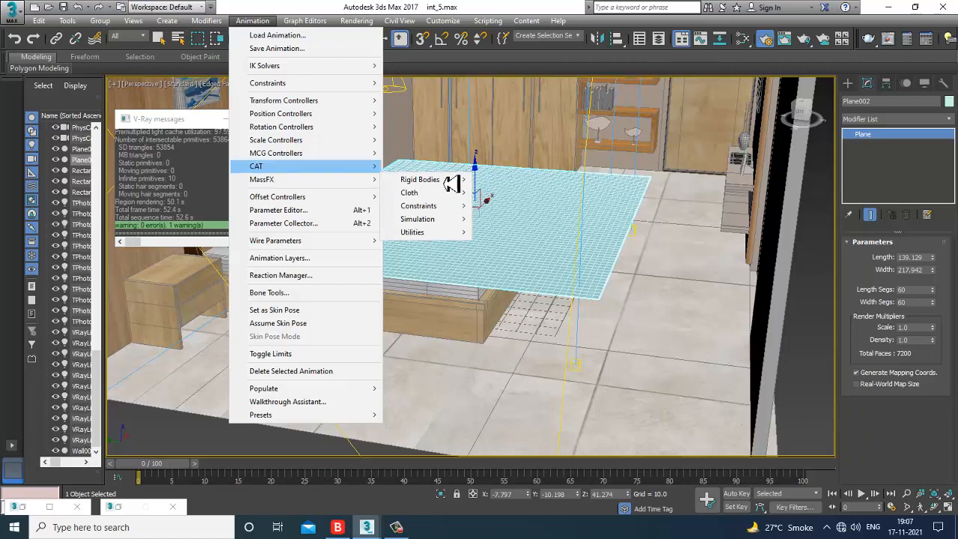
mouse_move(449, 192)
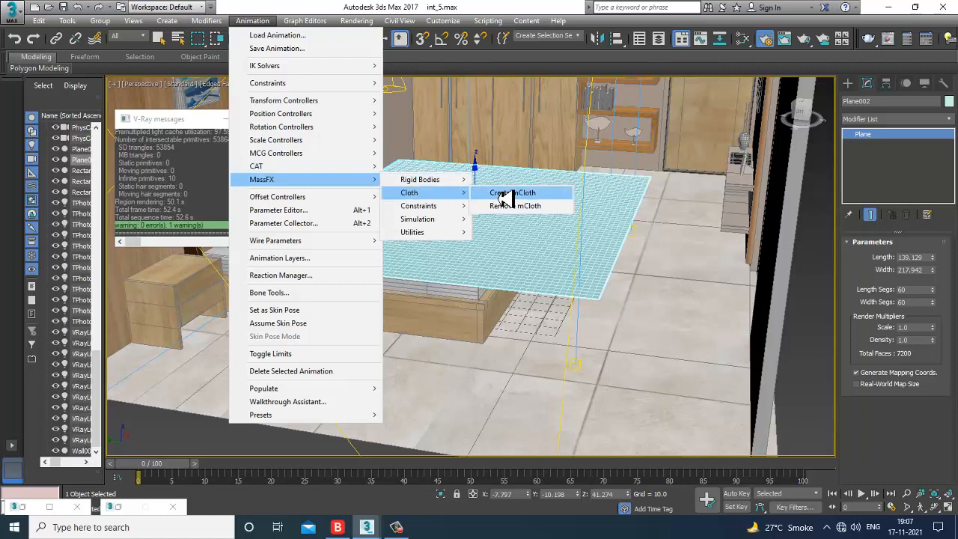
left_click(503, 196)
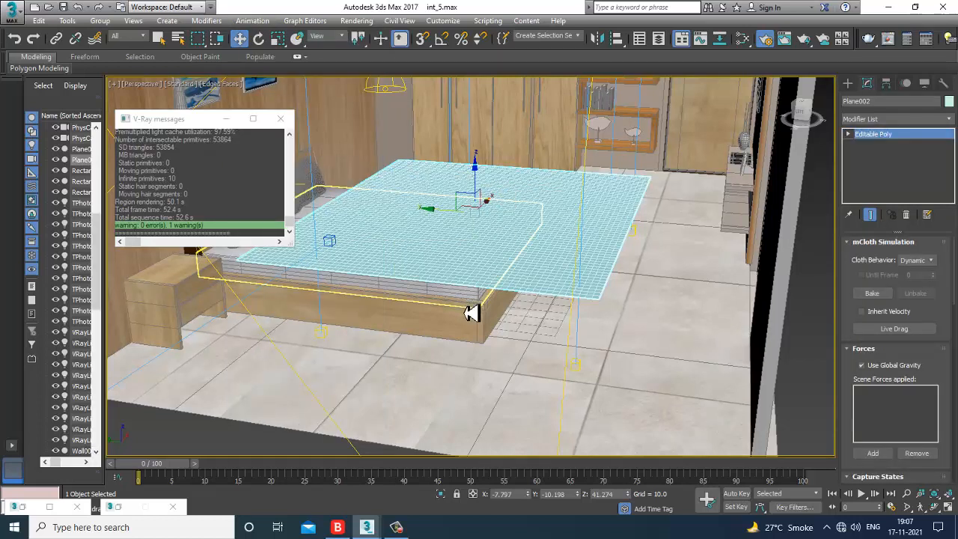
- Select the mattress, bed frame and floor together and set them as MassFX static rigid bodies, accepting the isolated vertices warning
left_click(465, 308)
left_click(464, 312, "ctrl")
left_click(470, 373, "ctrl")
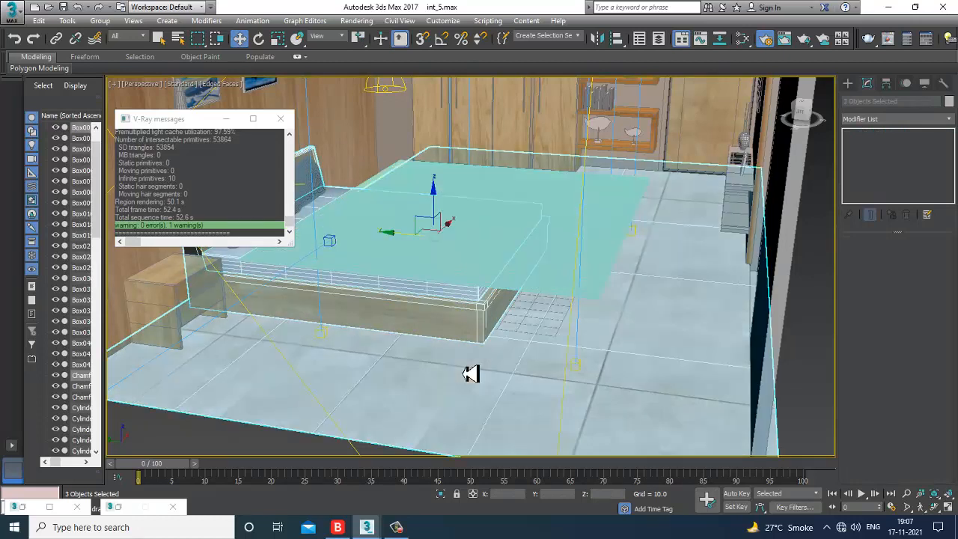
left_click(253, 21)
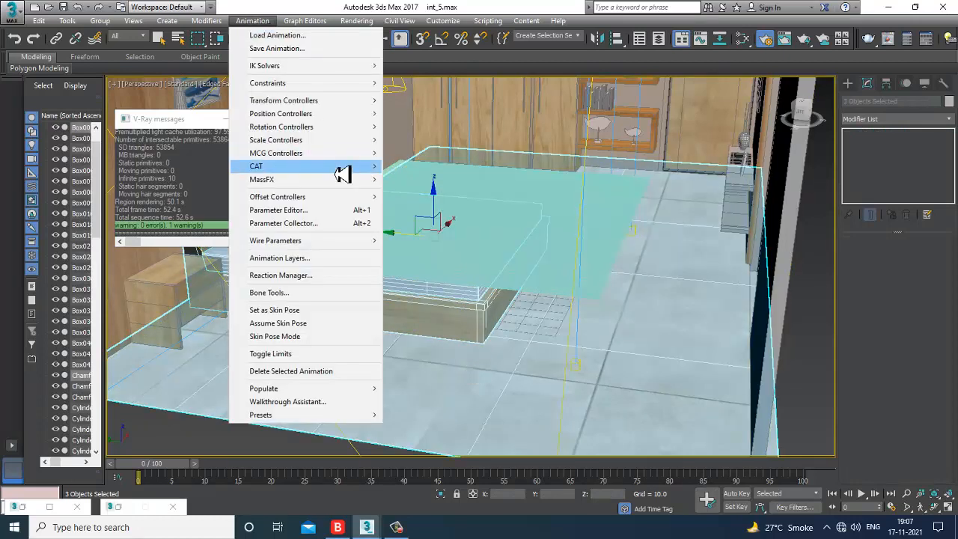
mouse_move(344, 179)
mouse_move(451, 181)
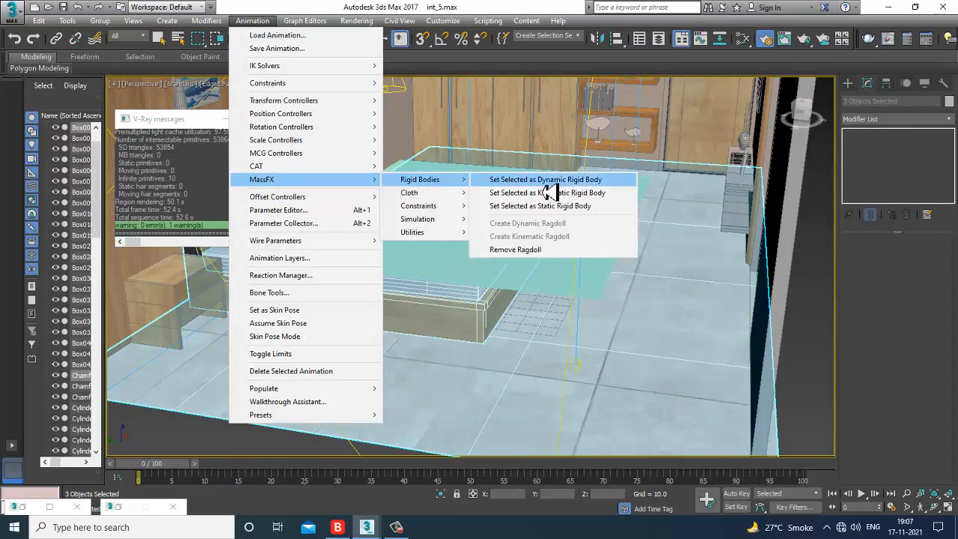
left_click(599, 209)
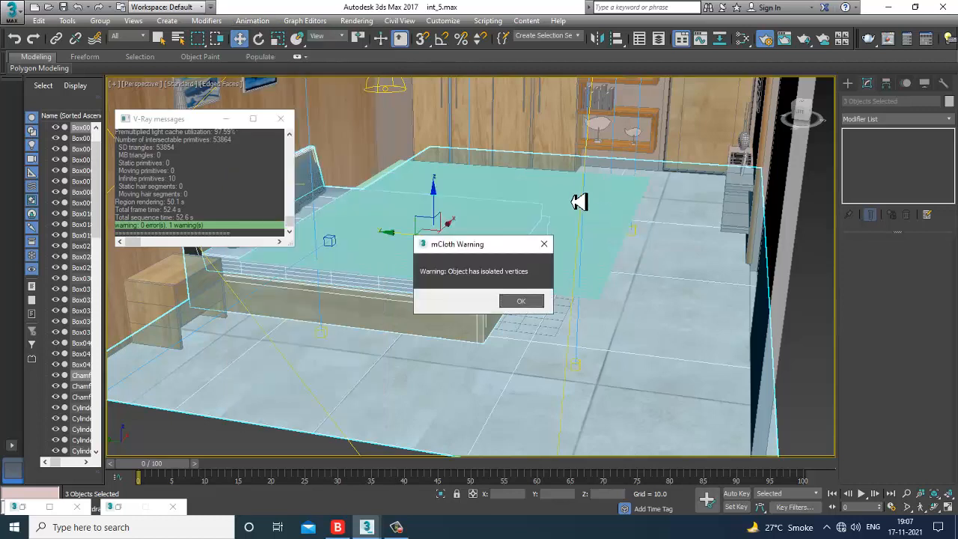
left_click(523, 303)
- Set the MassFX rigid body shape type to Original for the mattress, the bed frame and the floor
left_click(391, 292)
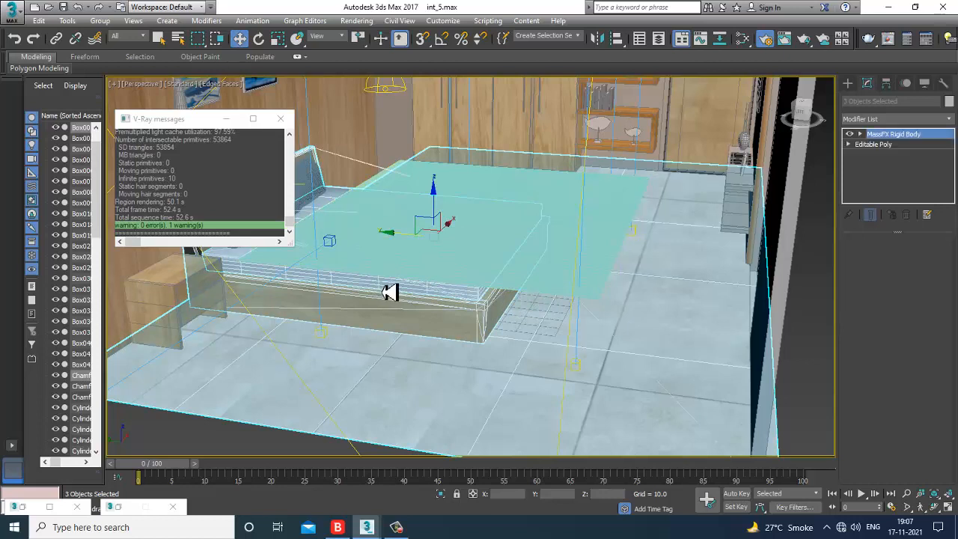
left_click_drag(858, 437, 854, 157)
left_click(917, 315)
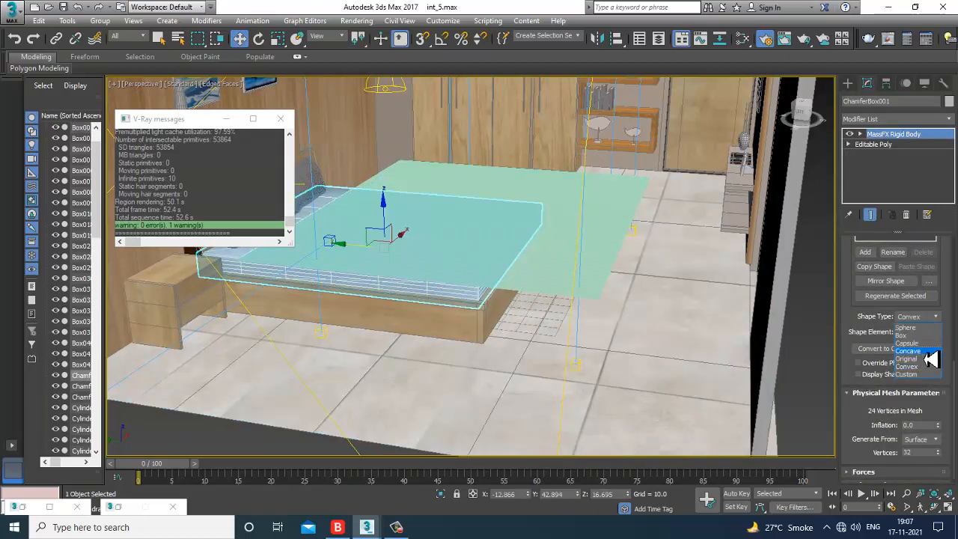
left_click(479, 332)
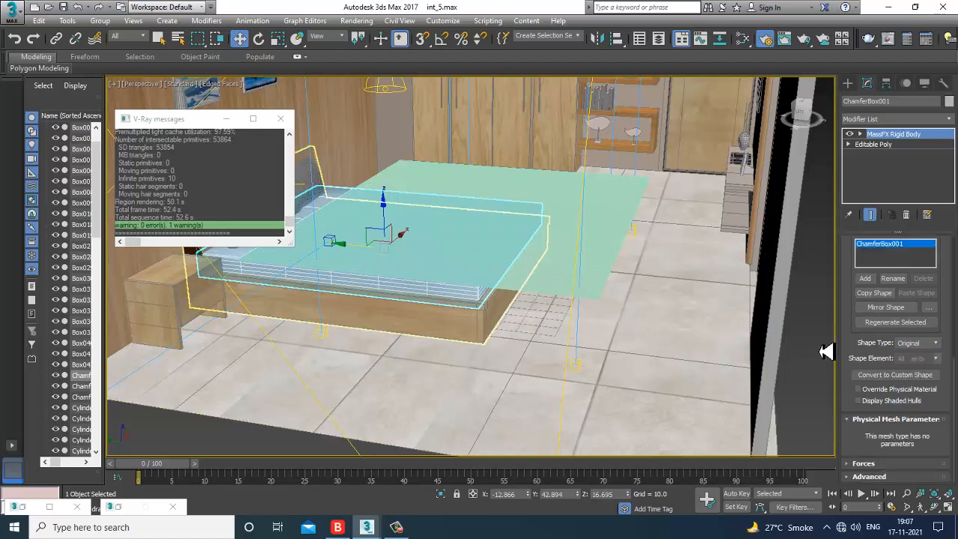
left_click(913, 343)
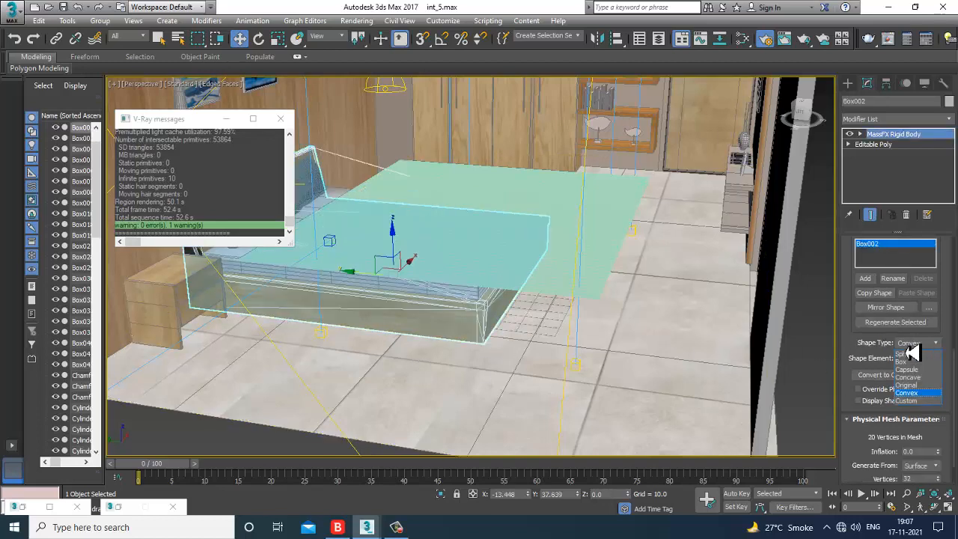
left_click(521, 351)
left_click(919, 343)
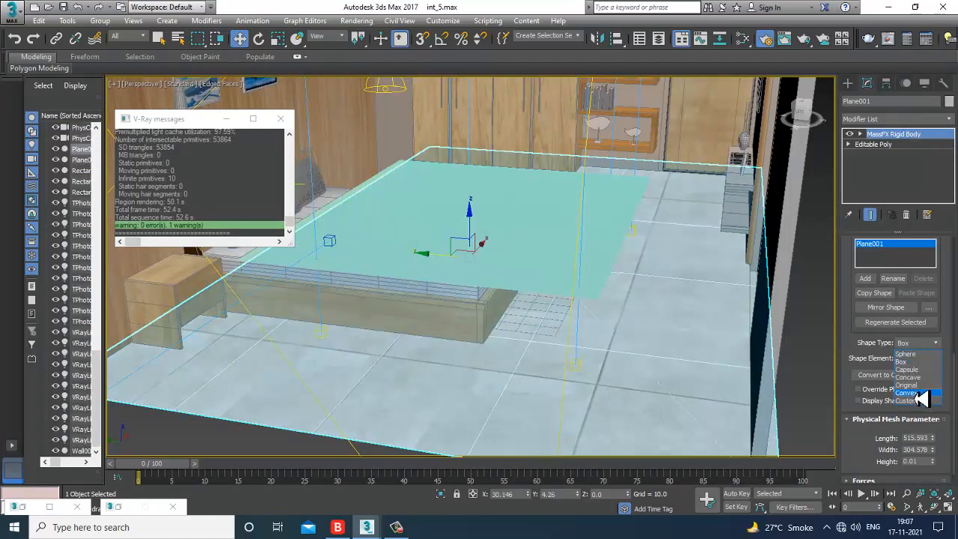
left_click(915, 387)
- Select the cloth plane above the bed and play the MassFX simulation to drape it over the mattress
left_click(520, 247)
mouse_move(502, 233)
middle_mouse_down("alt")
mouse_move(532, 214)
mouse_move(447, 214)
mouse_move(500, 217)
middle_mouse_up("alt")
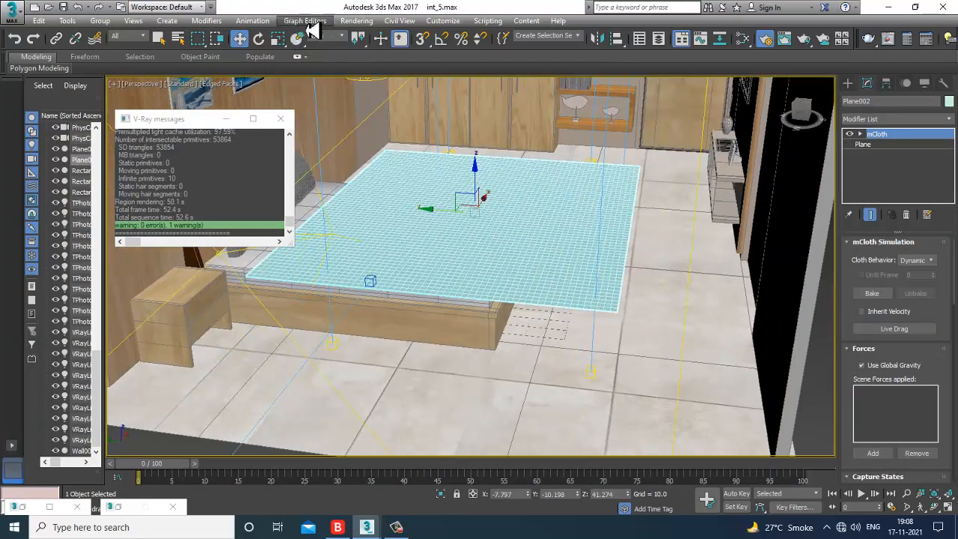
left_click(353, 22)
mouse_move(252, 21)
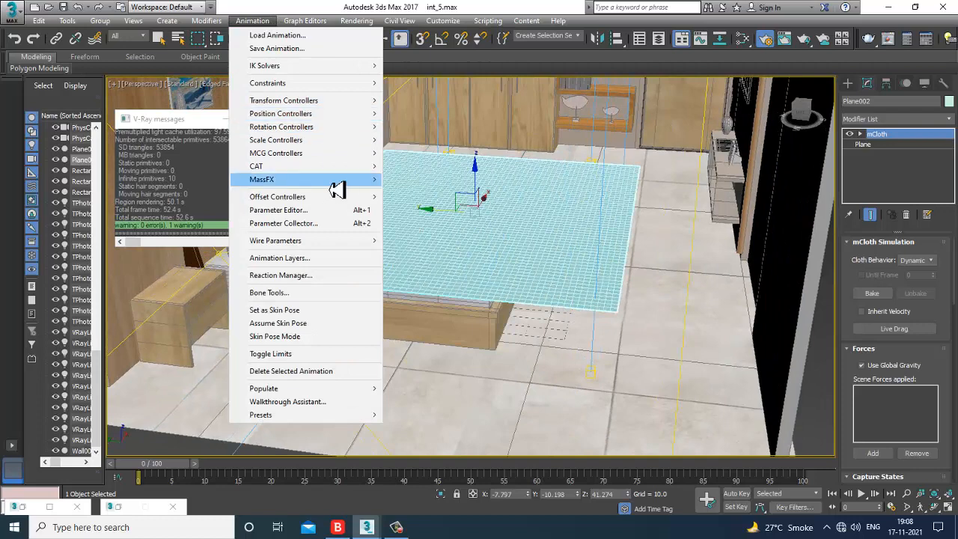
mouse_move(337, 186)
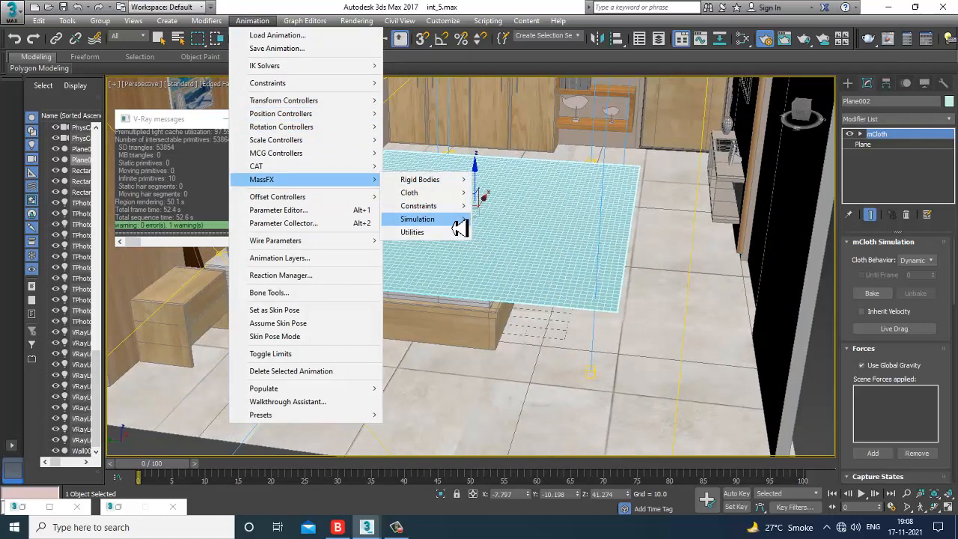
mouse_move(455, 220)
left_click(503, 220)
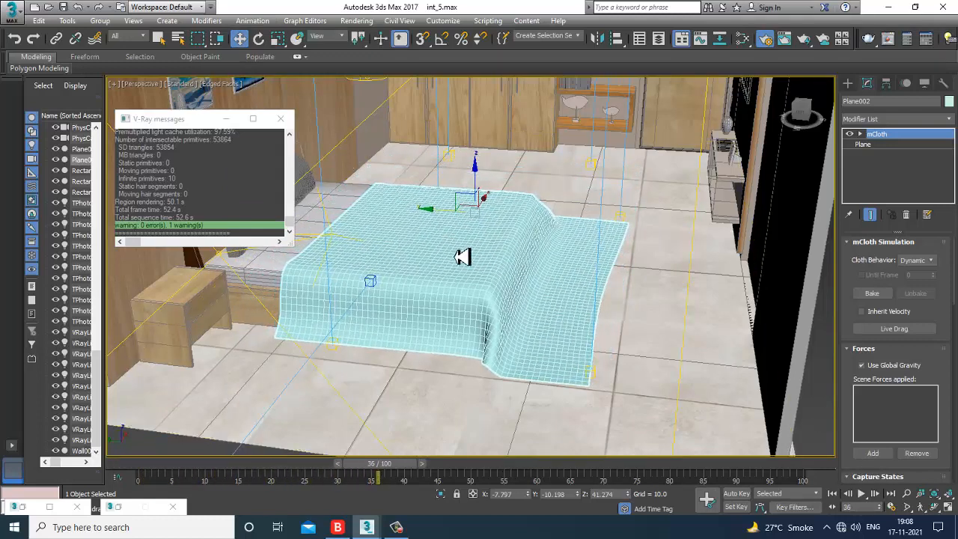
- Convert the draped cloth to an Editable Poly and return the timeline to frame 0
right_click(424, 233)
mouse_move(511, 363)
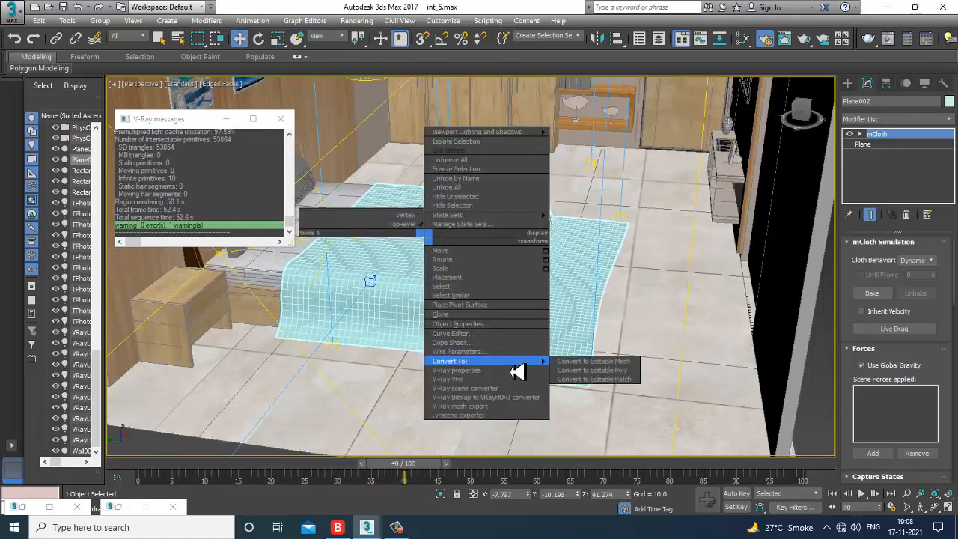
left_click(615, 371)
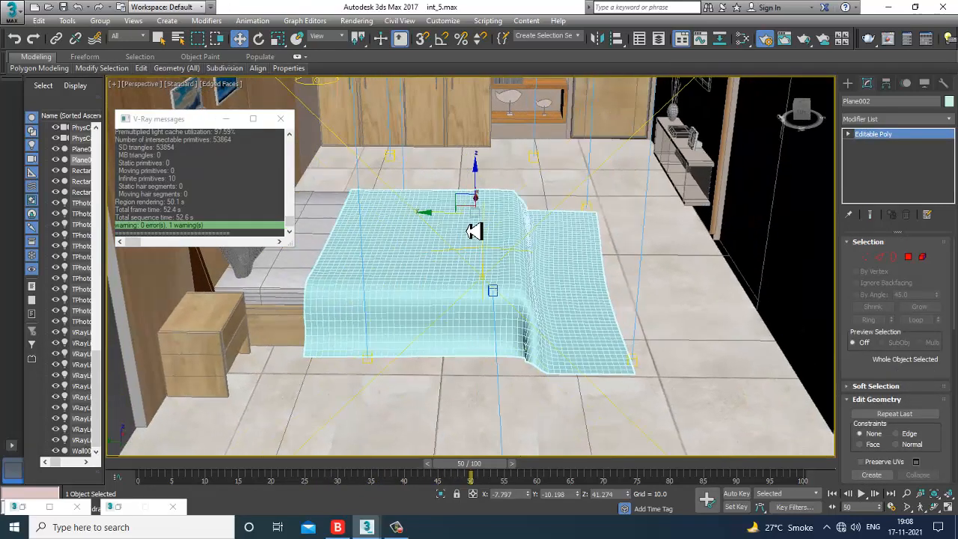
left_click_drag(494, 464, 90, 438)
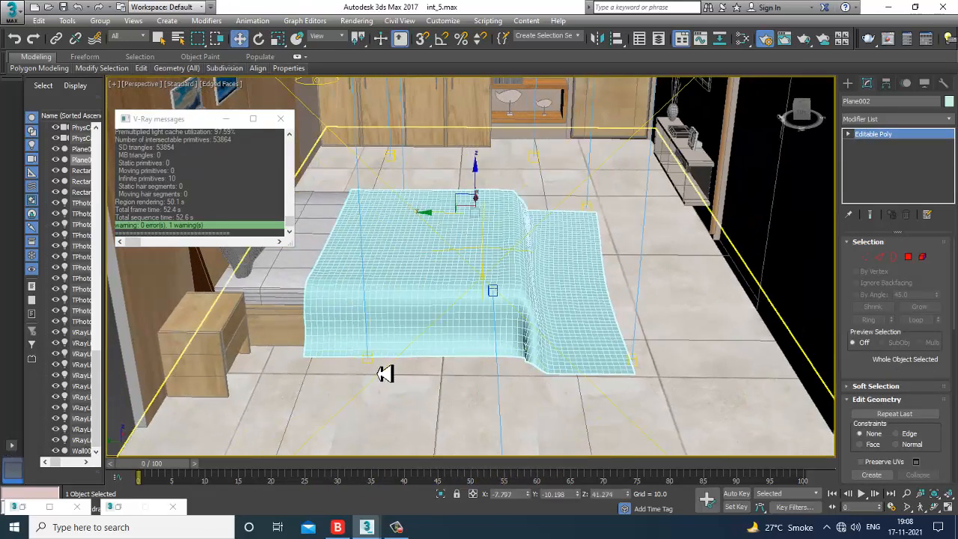
- Add a Shell modifier to the blanket with an outer amount of 0.19, accepting the isolated vertices warning
middle_click_drag(384, 375, 464, 319, "alt")
middle_click_drag(609, 280, 590, 263, "alt")
scroll(580, 259, "up", 4)
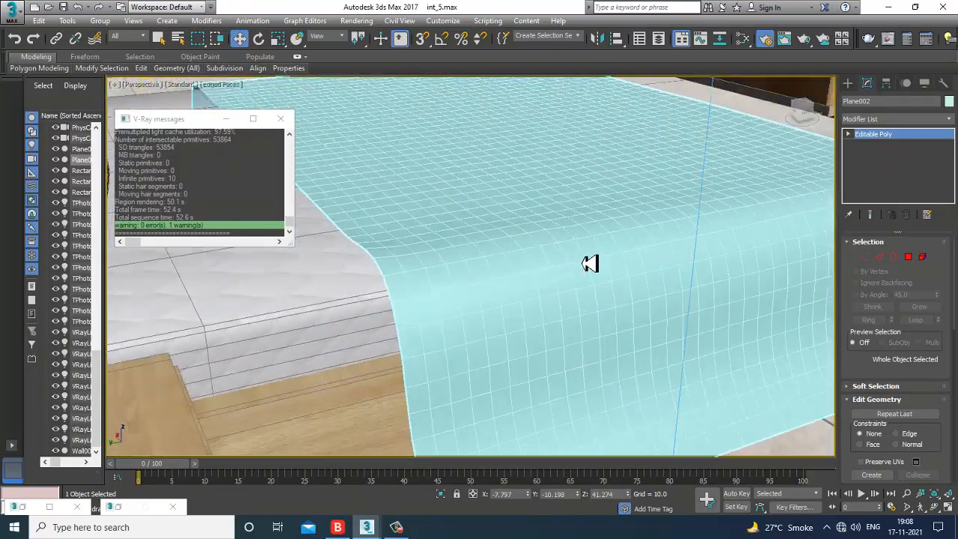
left_click(892, 119)
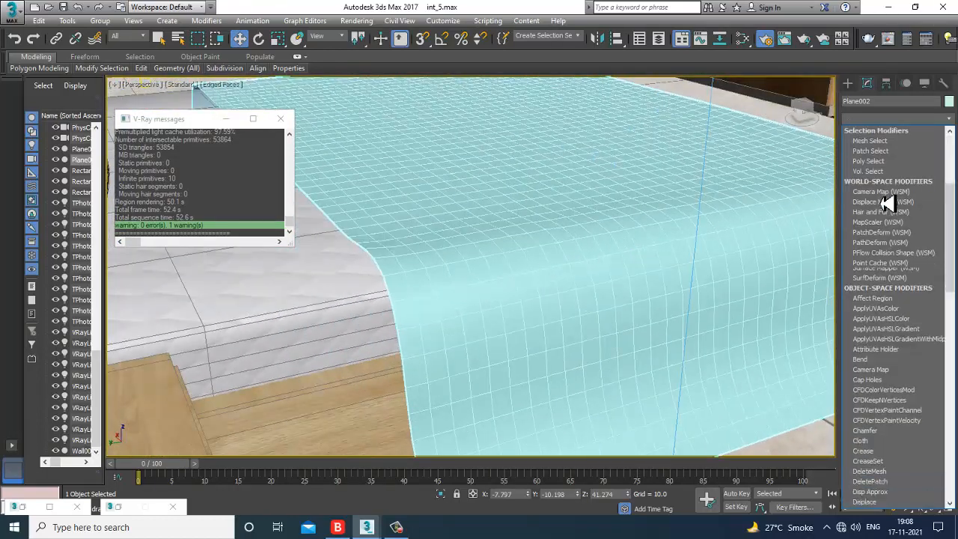
type("sh")
key("Return")
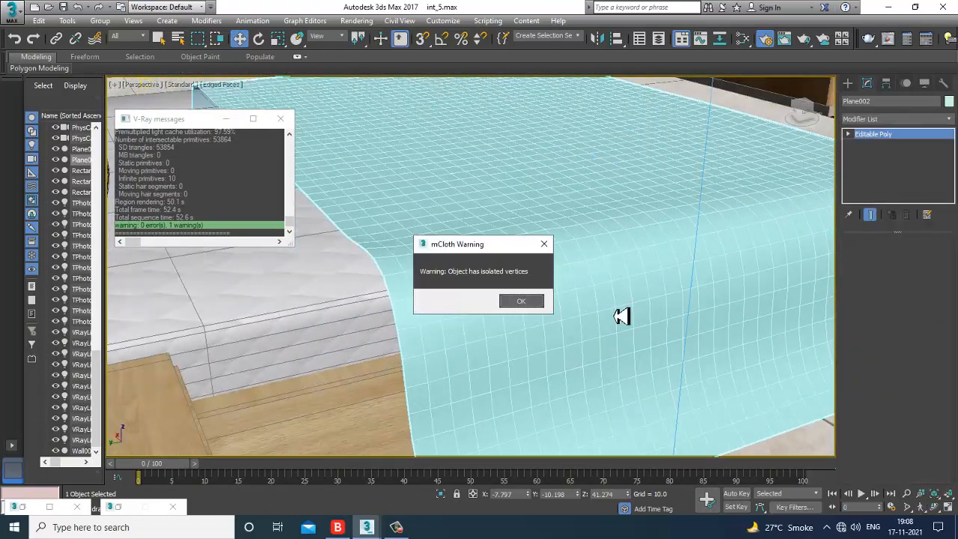
left_click(533, 302)
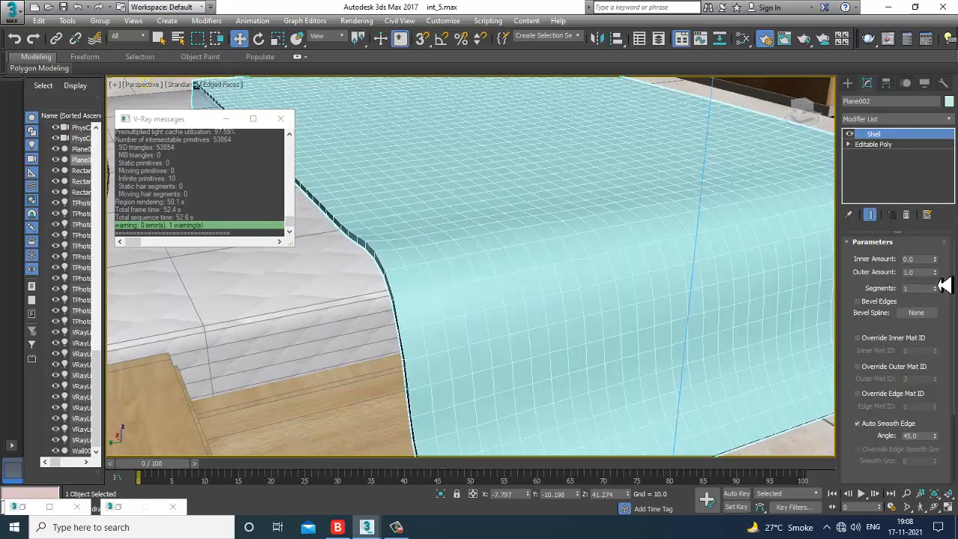
left_click_drag(935, 272, 557, 297)
scroll(557, 297, "down", 6)
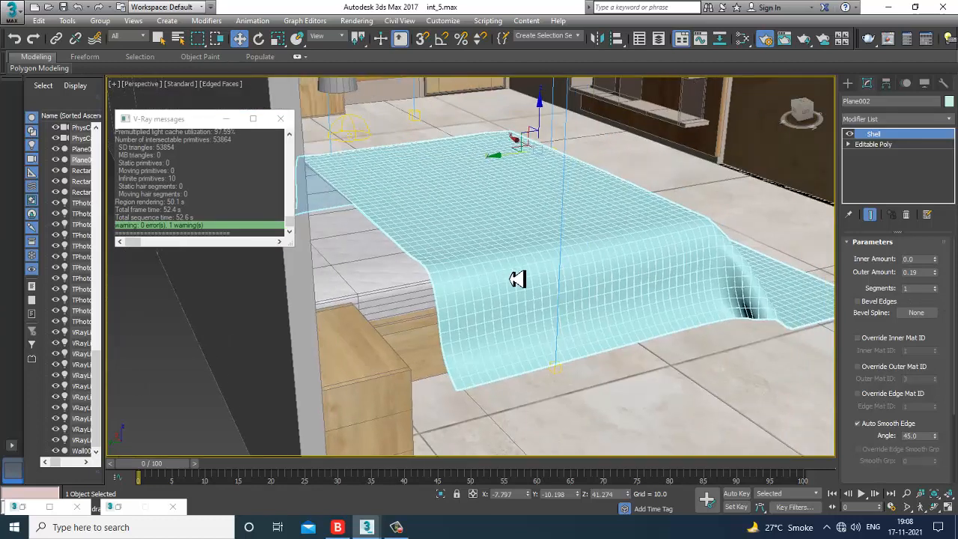
- Assign the existing fabric material, Material #51, to the blanket and minimize the Slate Material Editor
key("m")
scroll(486, 288, "up", 8)
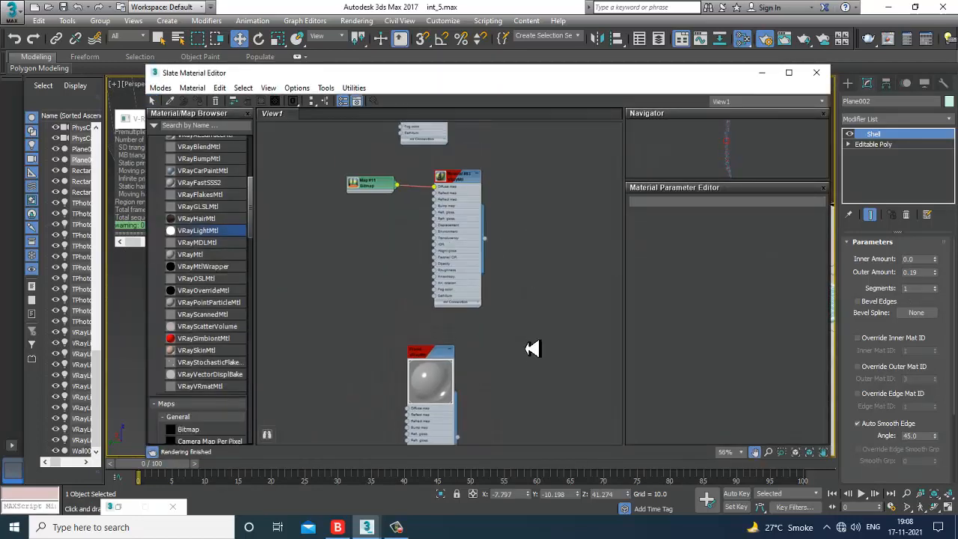
middle_click_drag(479, 260, 507, 429)
middle_click_drag(496, 310, 522, 144)
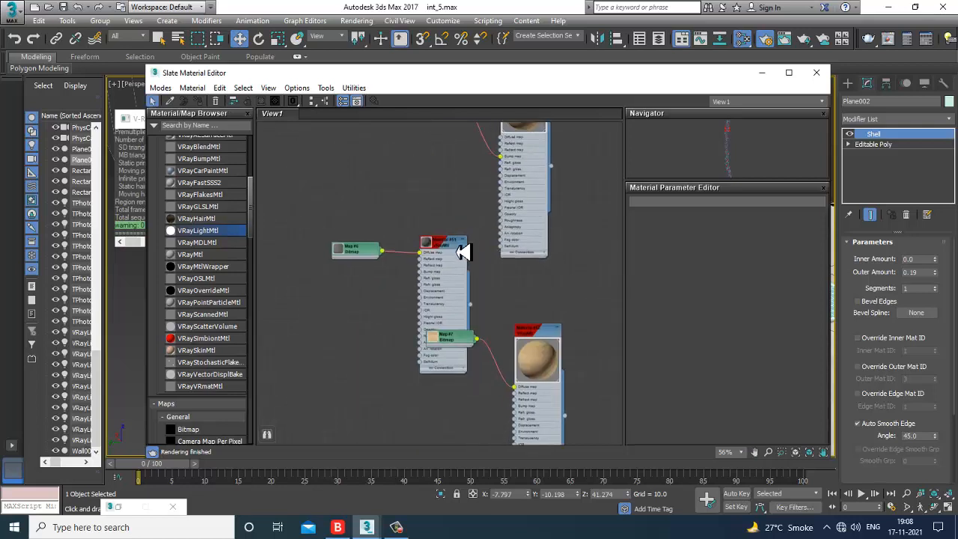
scroll(460, 253, "up", 4)
double_click(416, 241)
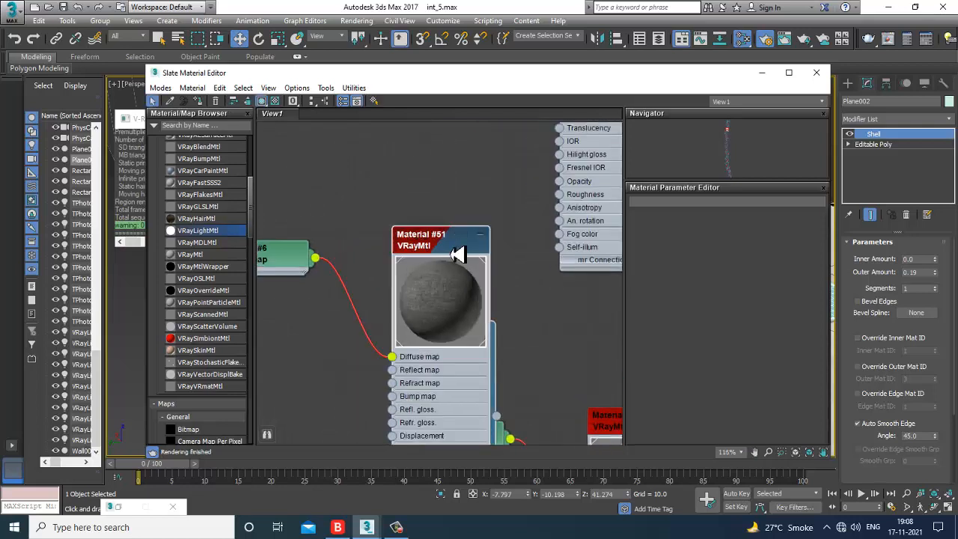
left_click(207, 105)
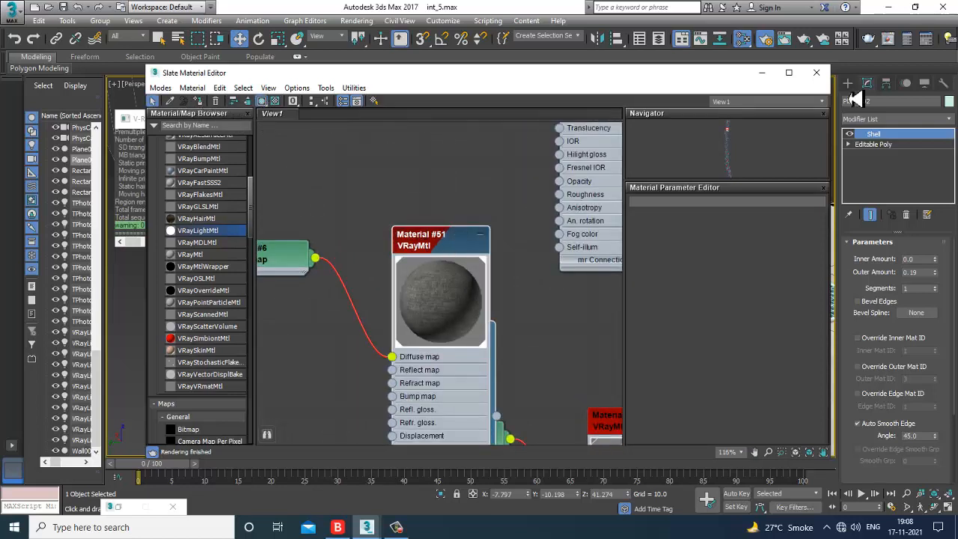
left_click(762, 73)
- Turn off edged faces in the viewport to view the blanket's fabric texture
scroll(690, 271, "down", 5)
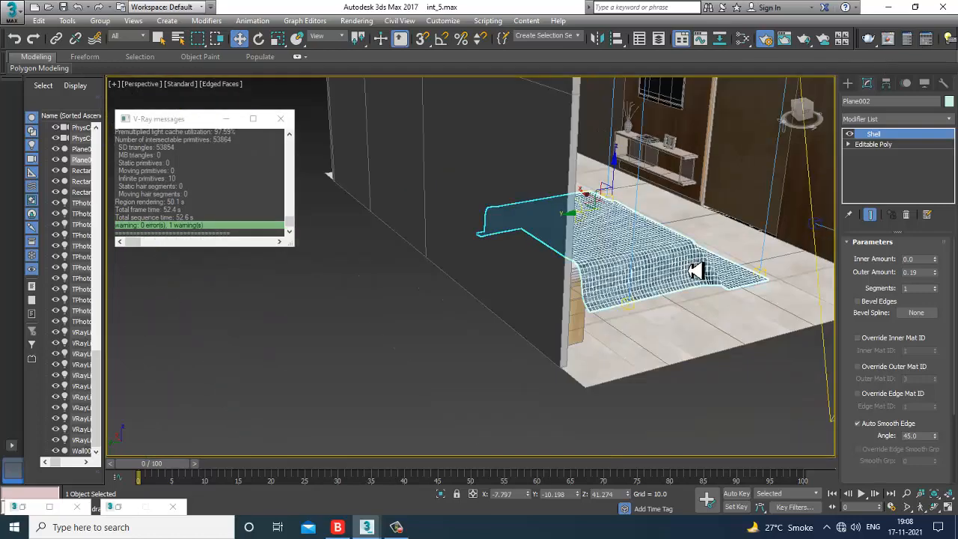
middle_click_drag(689, 272, 307, 368, "alt")
left_click(291, 397)
left_click(573, 235)
key("F4")
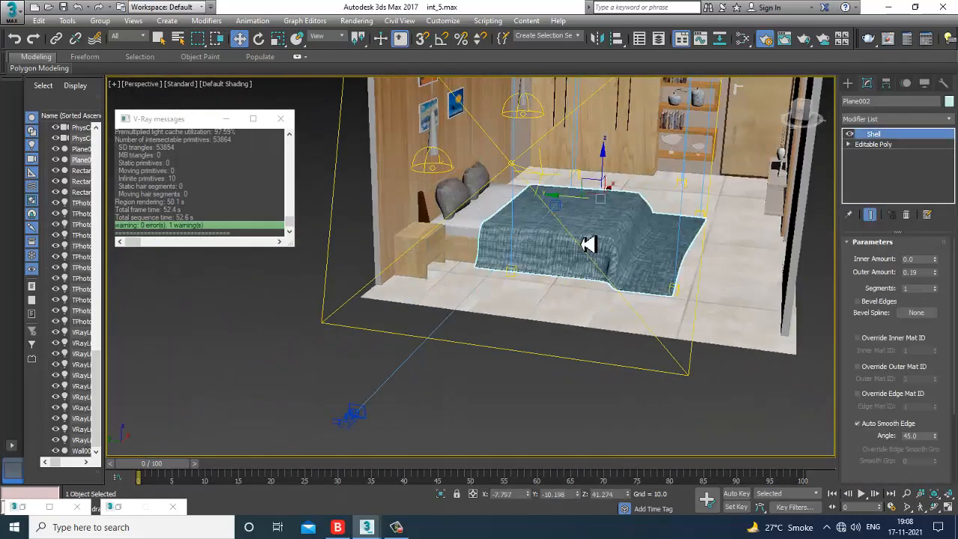
- Add a UVW Map modifier to the blanket and set its mapping type to Box
scroll(655, 247, "up", 4)
scroll(651, 262, "up", 3)
left_click(883, 119)
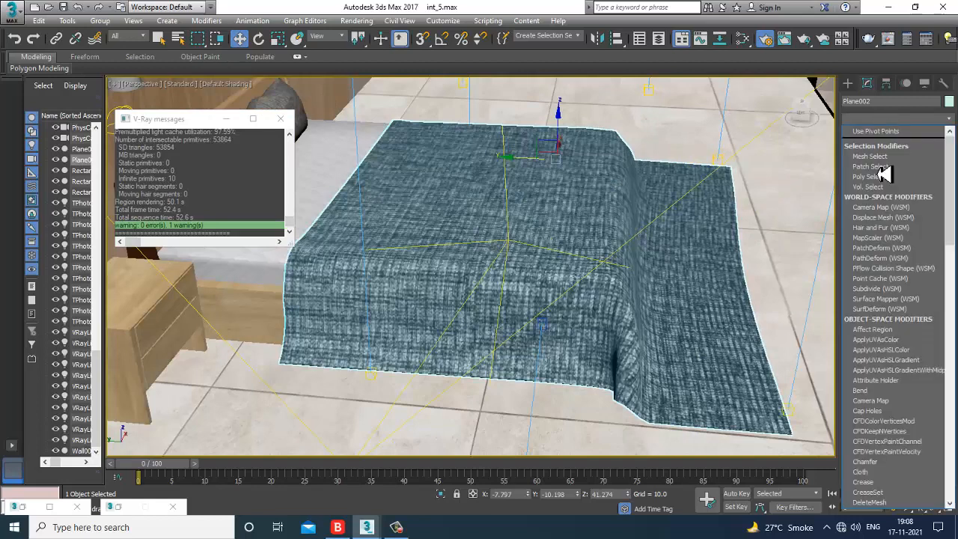
type("un")
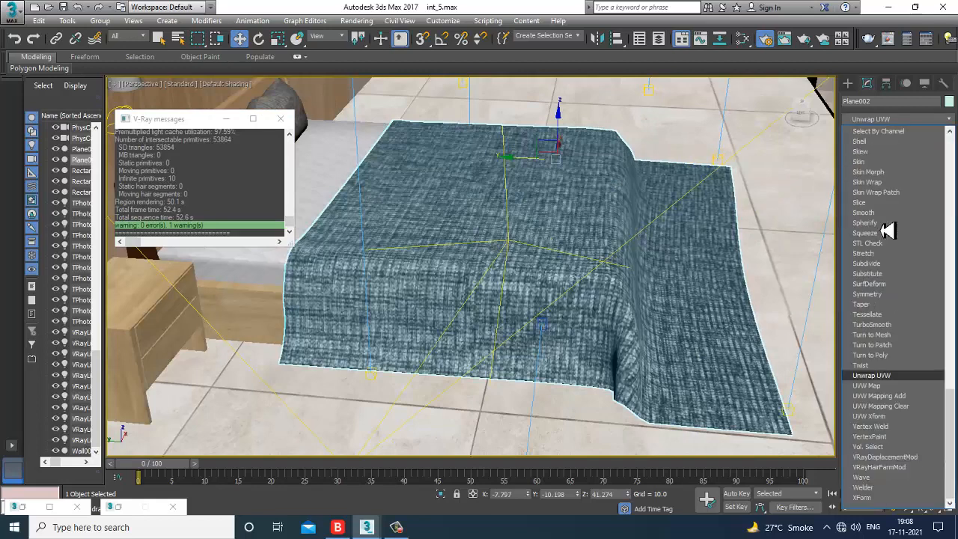
left_click(883, 391)
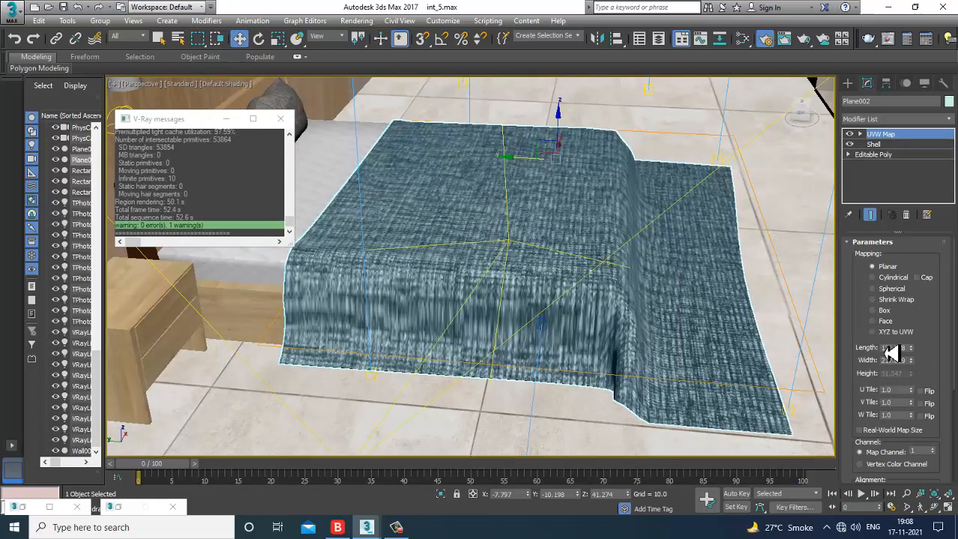
left_click(885, 311)
middle_click_drag(666, 275, 636, 277, "alt")
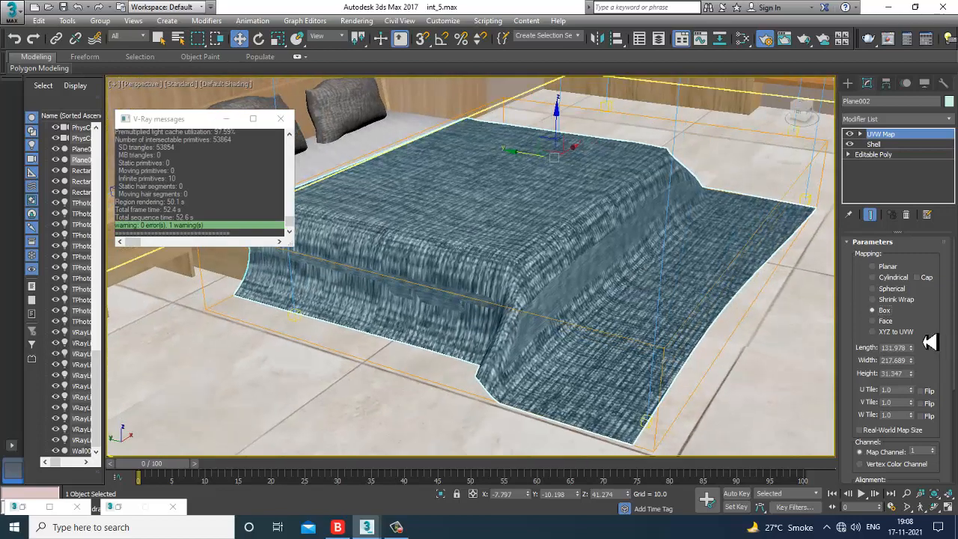
- Try a box mapping size of length 101.623, width 189.389 and height 0, and refit the mapping gizmo to the blanket
scroll(935, 397, "down", 3)
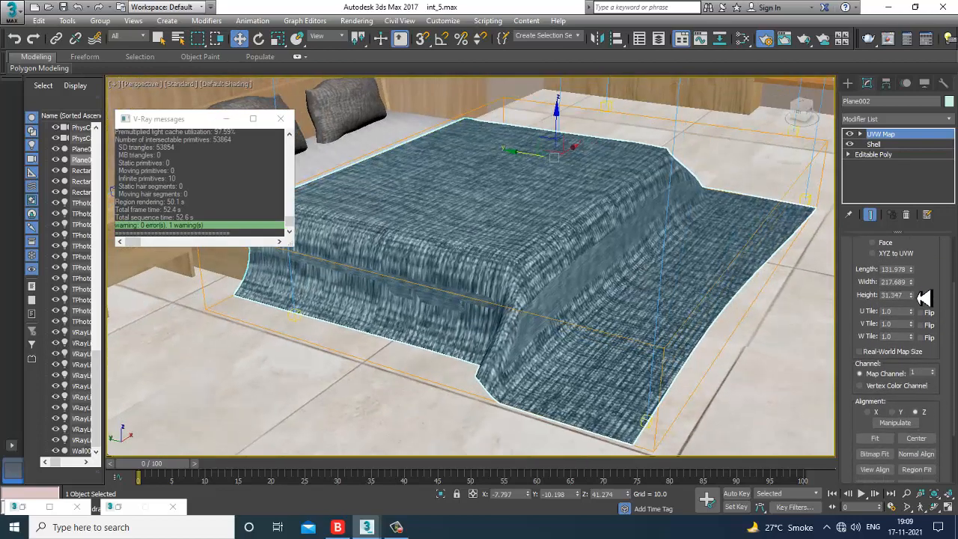
left_click_drag(911, 269, 25, 357)
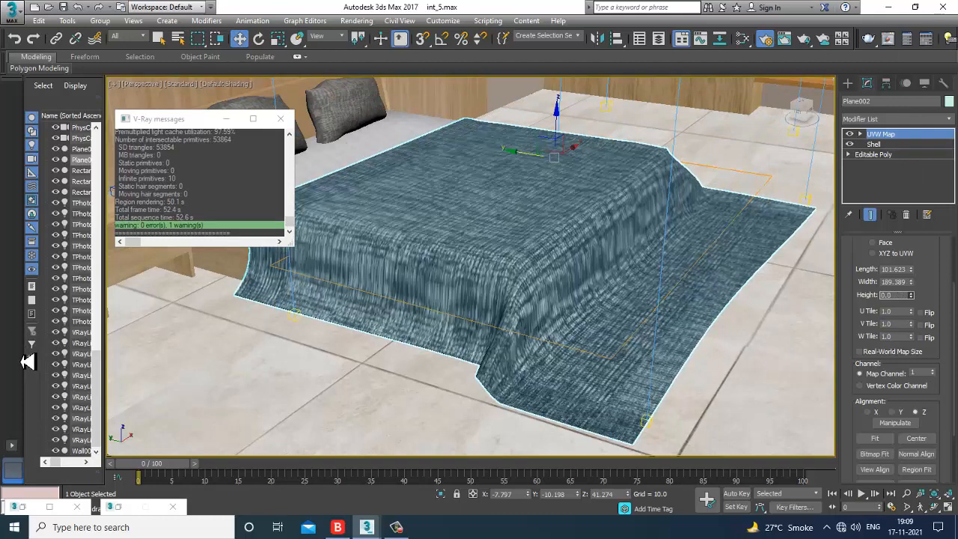
scroll(535, 285, "up", 5)
middle_click_drag(552, 276, 809, 351, "alt")
scroll(857, 367, "down", 3)
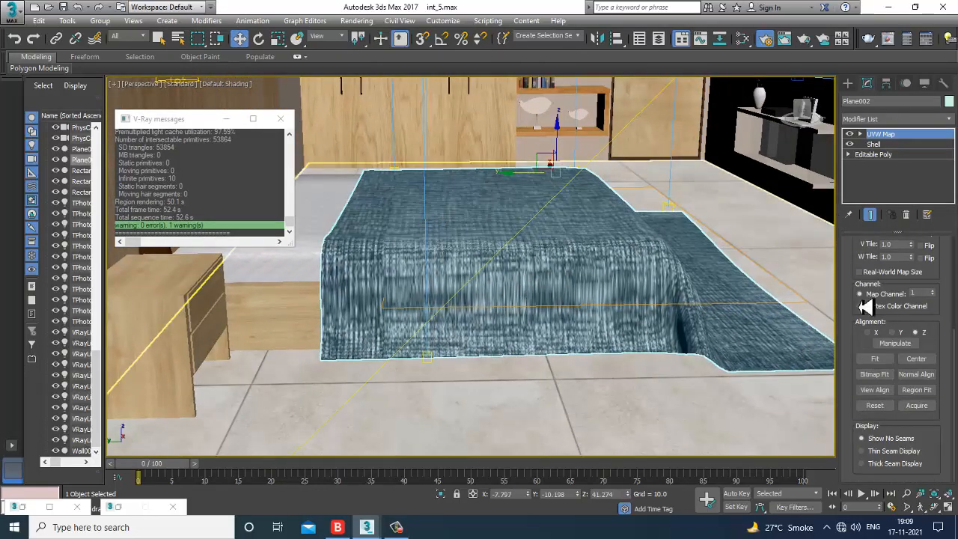
middle_click_drag(614, 317, 591, 313, "alt")
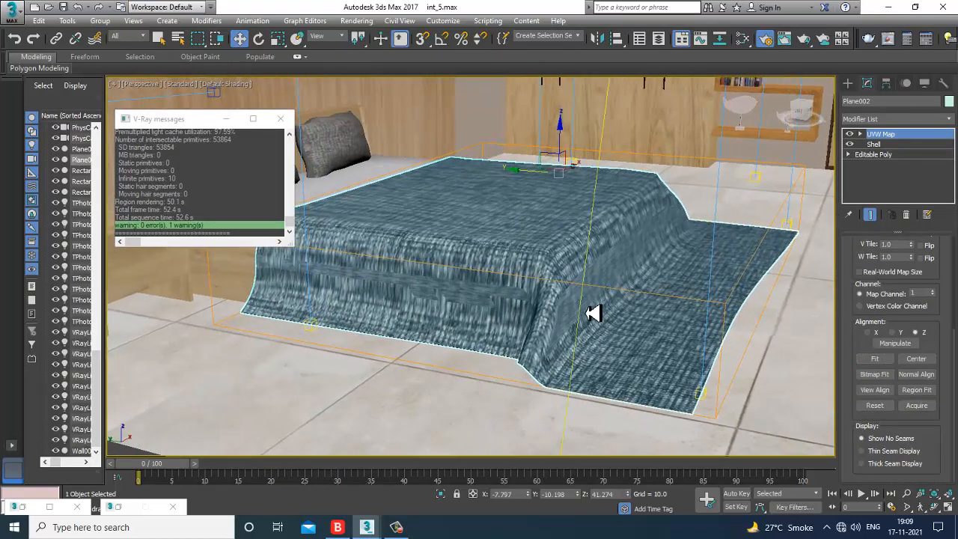
- Render the bedroom through PhysCamera001 and bring up the V-Ray frame buffer and the rendering progress window
key("c")
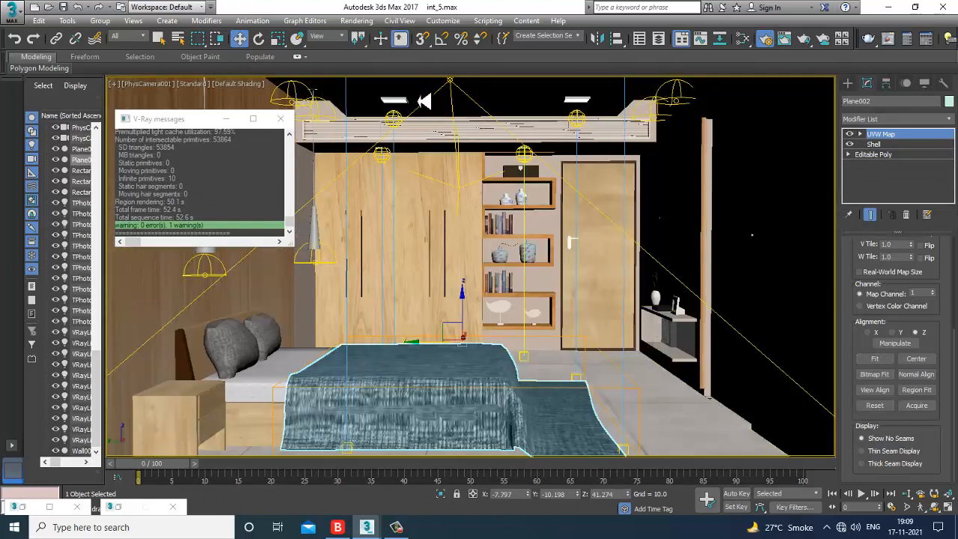
left_click(358, 23)
left_click(379, 45)
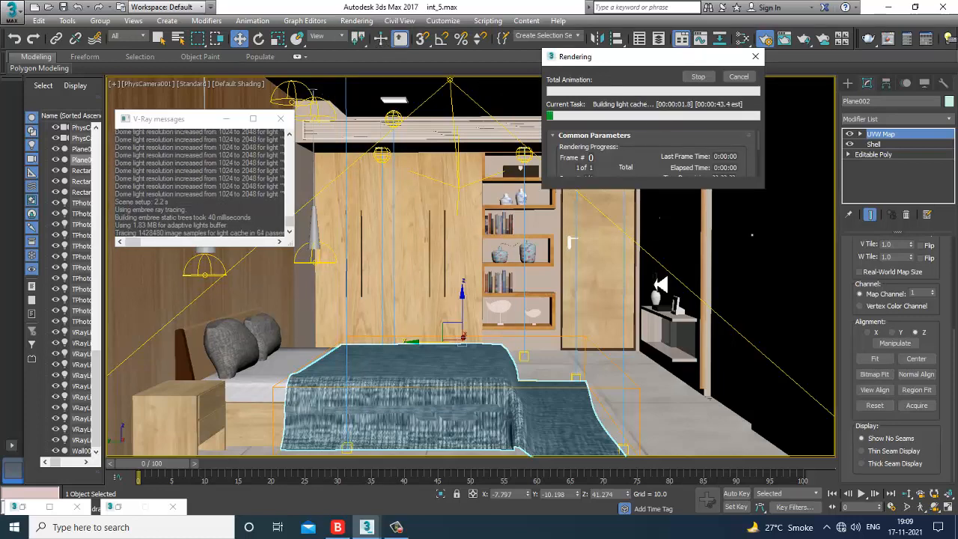
mouse_move(366, 527)
left_click(440, 503)
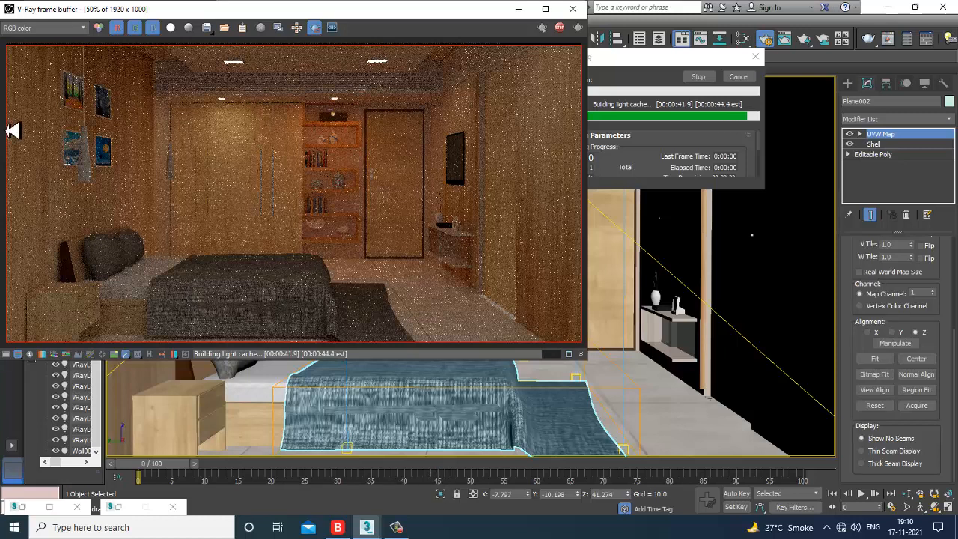
left_click(631, 64)
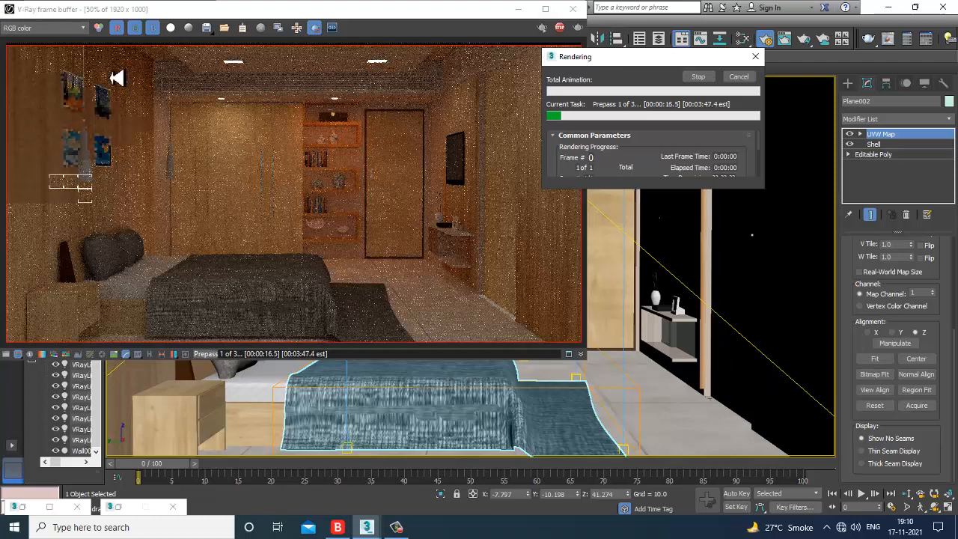
- View the VRayDiffuseFilter render element in the frame buffer during the prepass, and return to the RGB color channel
left_click(30, 29)
left_click(30, 57)
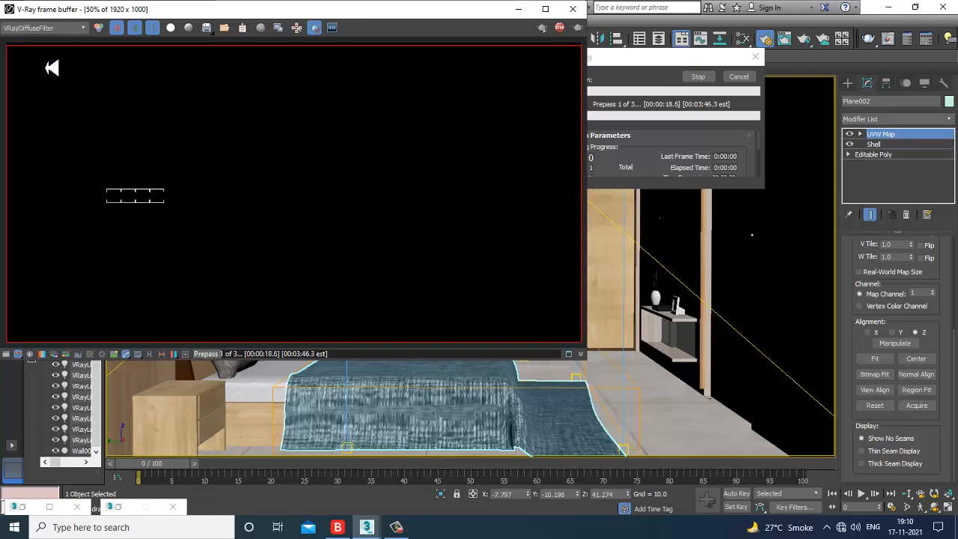
left_click(59, 33)
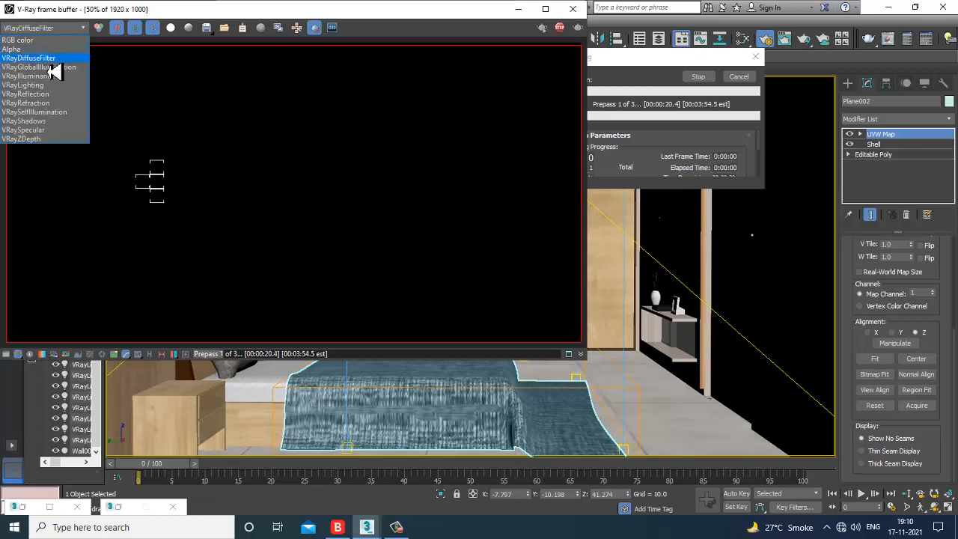
left_click(45, 40)
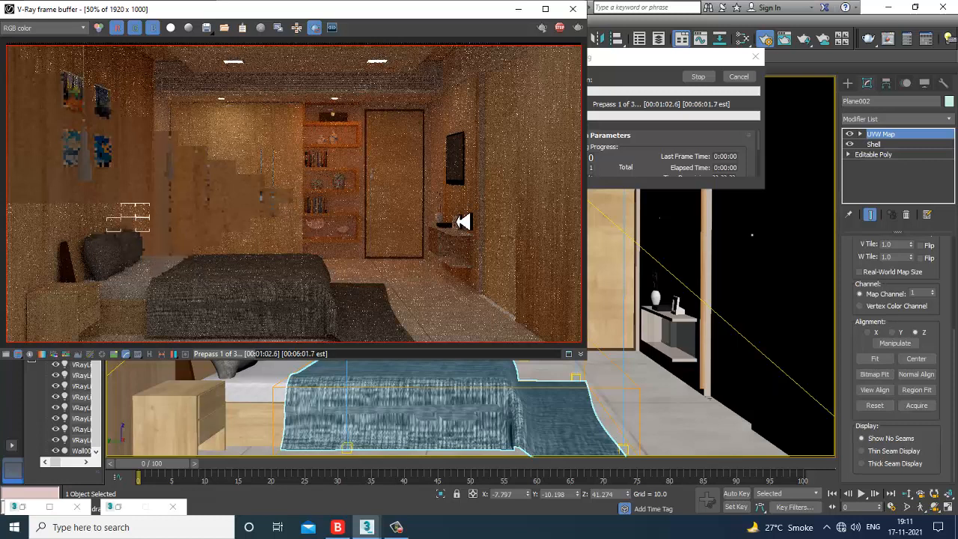
- Recheck the VRayDiffuseFilter element of the running render, switch back to RGB color, and bring up the available render channels
left_click(41, 29)
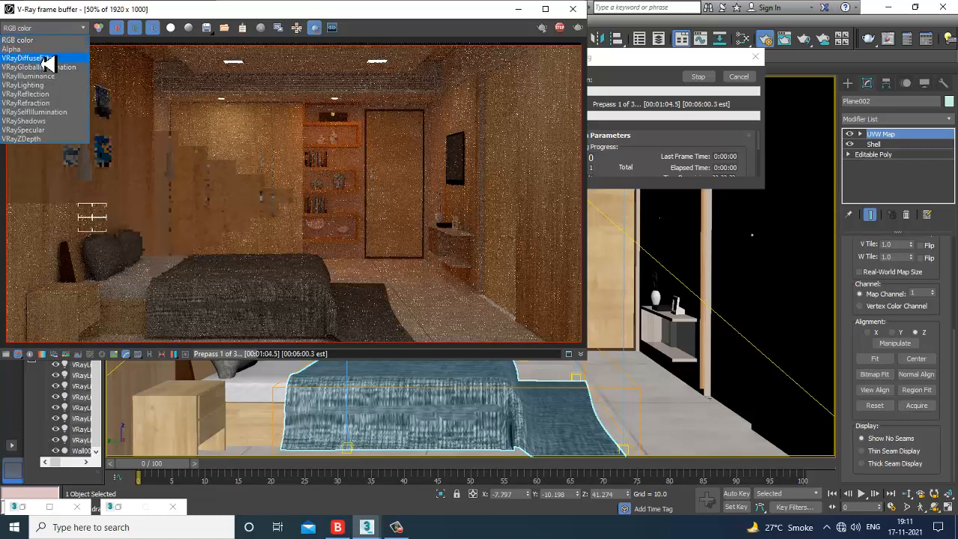
left_click(43, 58)
left_click(37, 29)
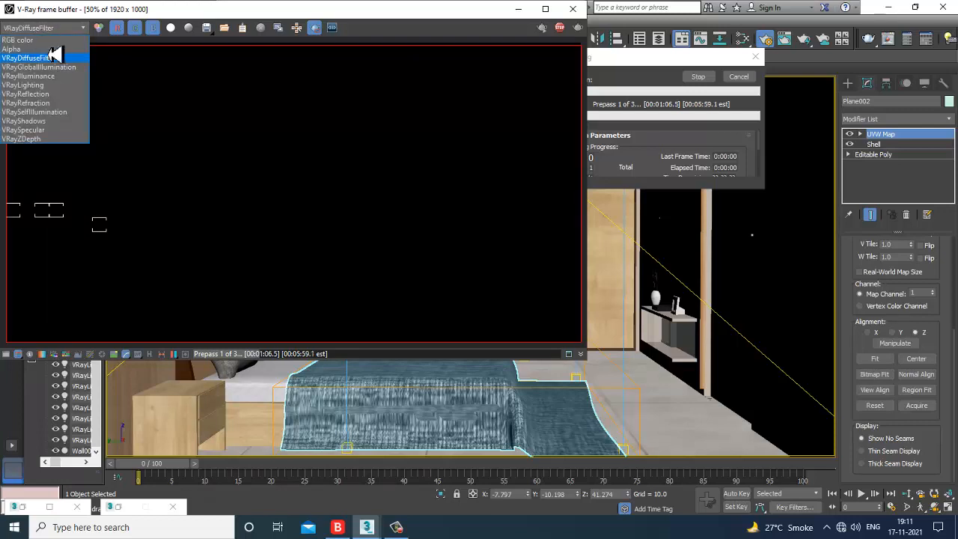
left_click(30, 41)
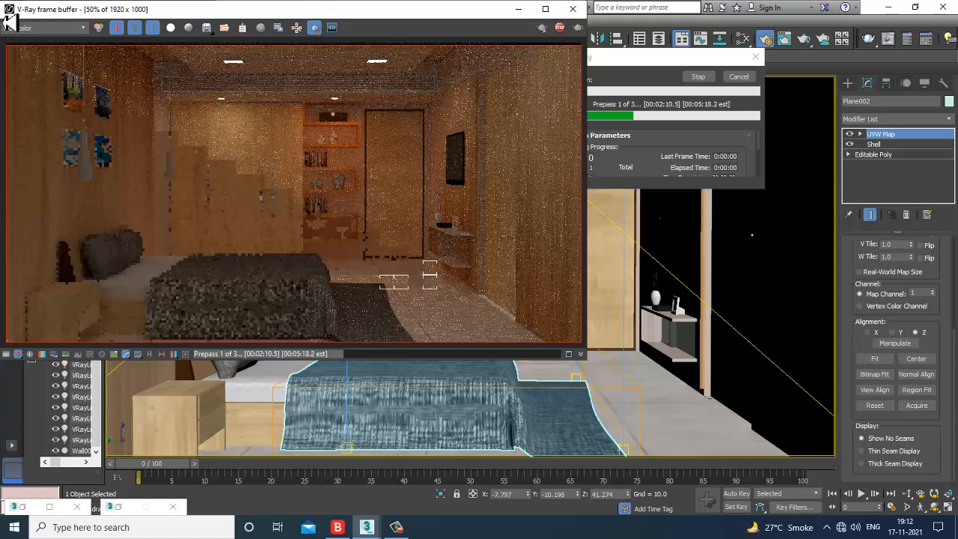
left_click(39, 29)
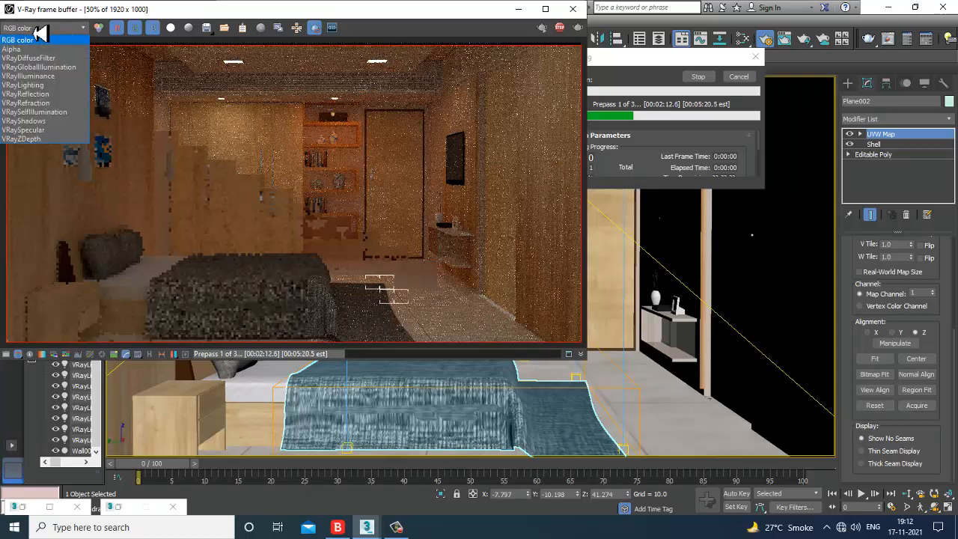